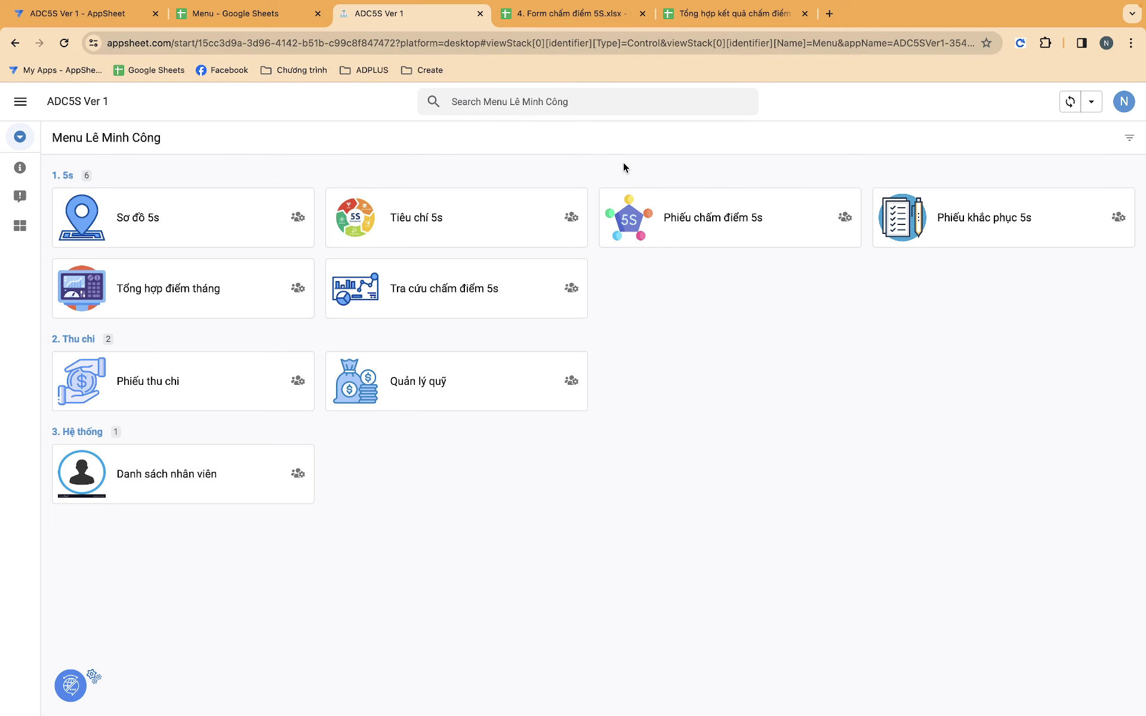
Review the 5S audit form workbook, selecting the first Sàng lọc criteria in column B.
click(576, 15)
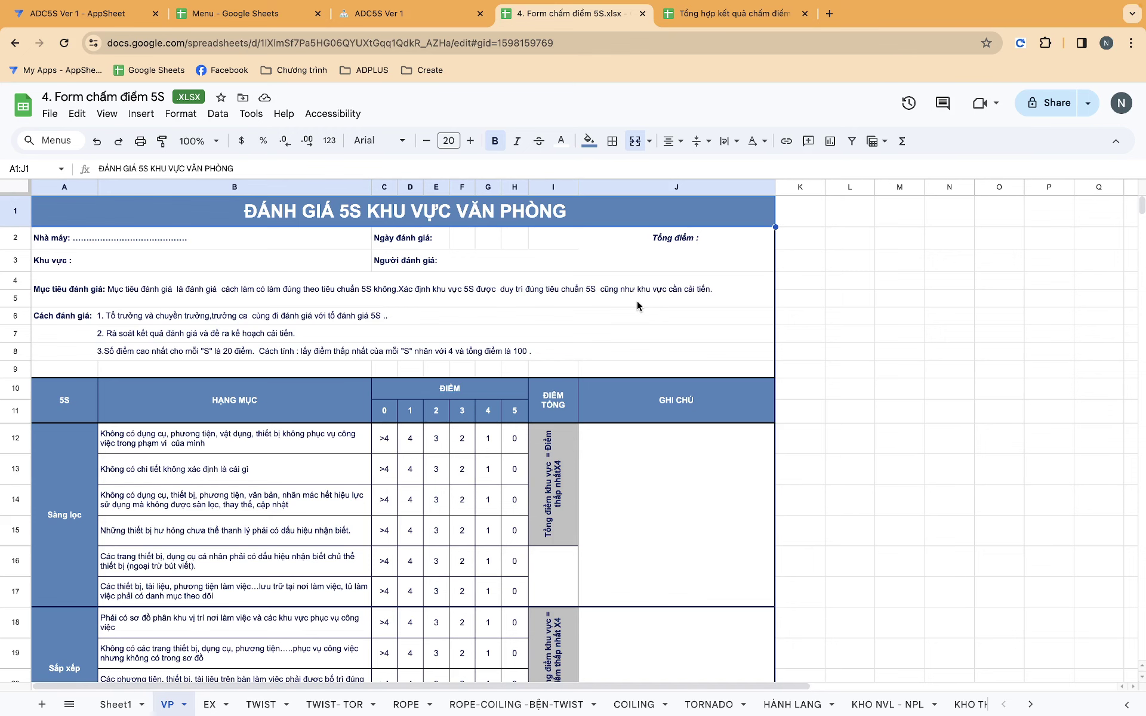
scroll(366, 517, down, 3)
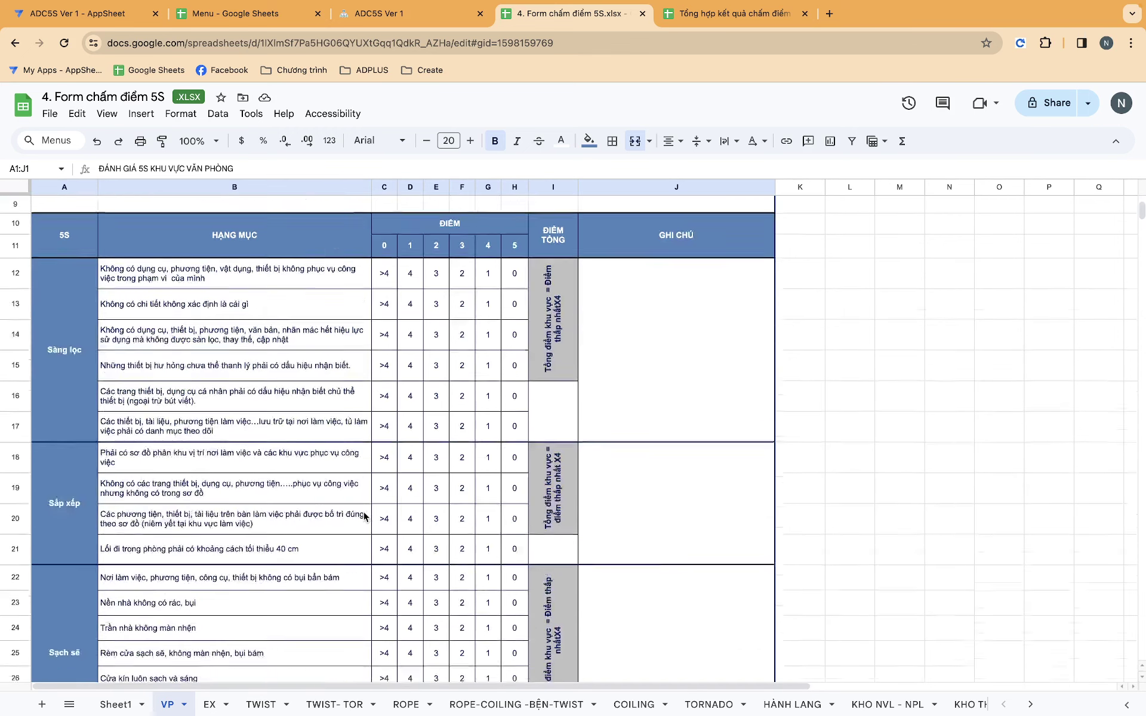
scroll(366, 517, up, 3)
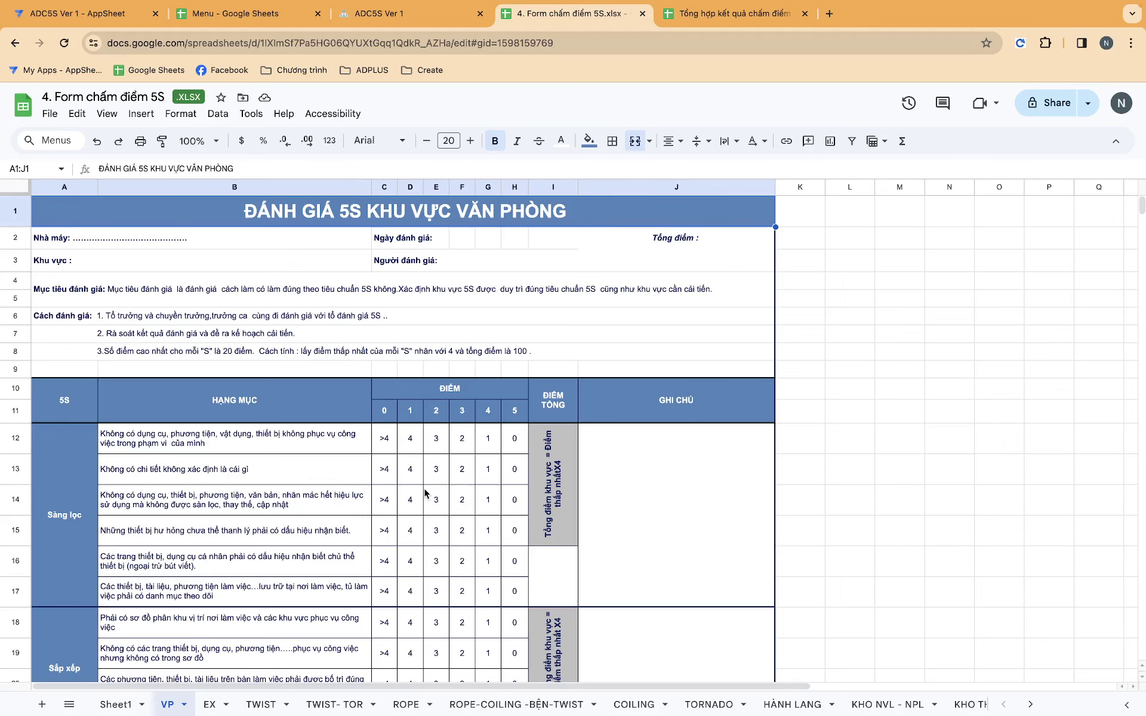
drag(262, 454, 320, 559)
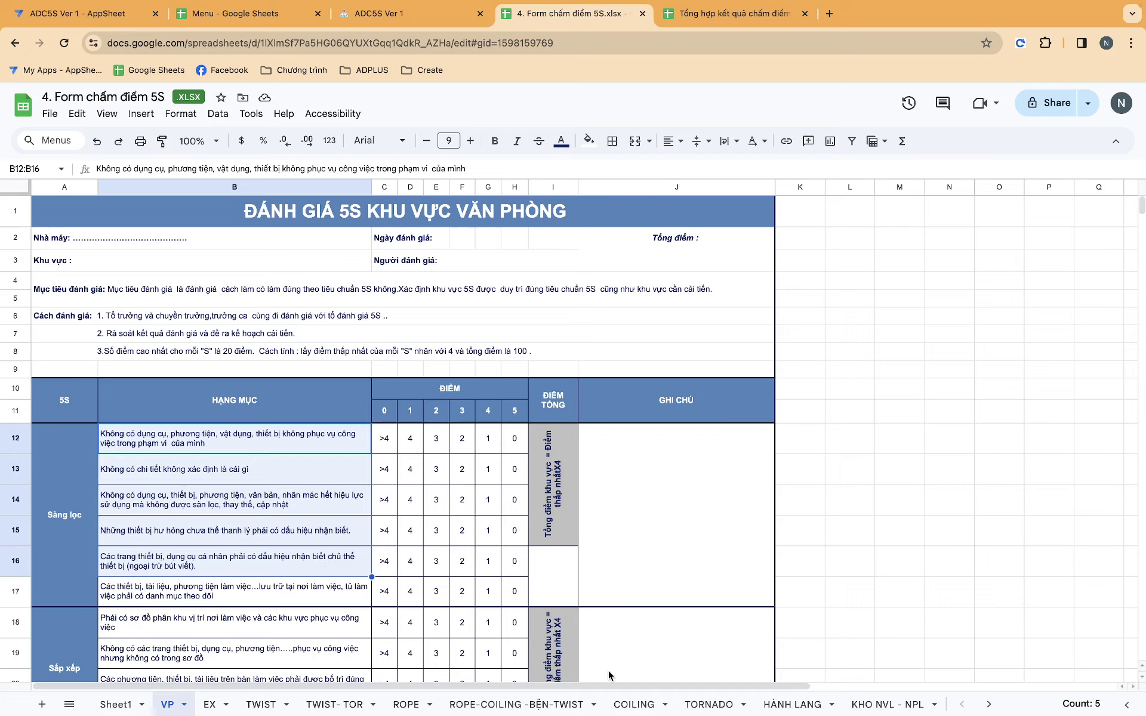
scroll(656, 705, down, 3)
scroll(656, 704, down, 2)
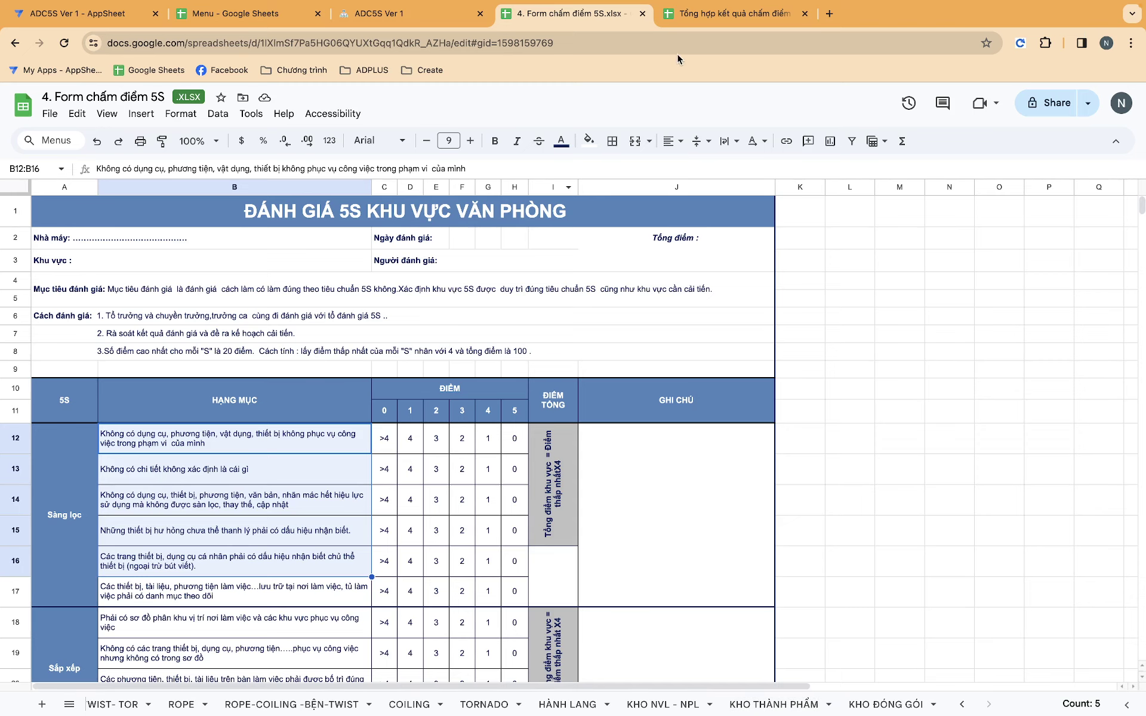
Switch to the 5S score results workbook and look across the Tuan F3 weekly scores.
click(691, 18)
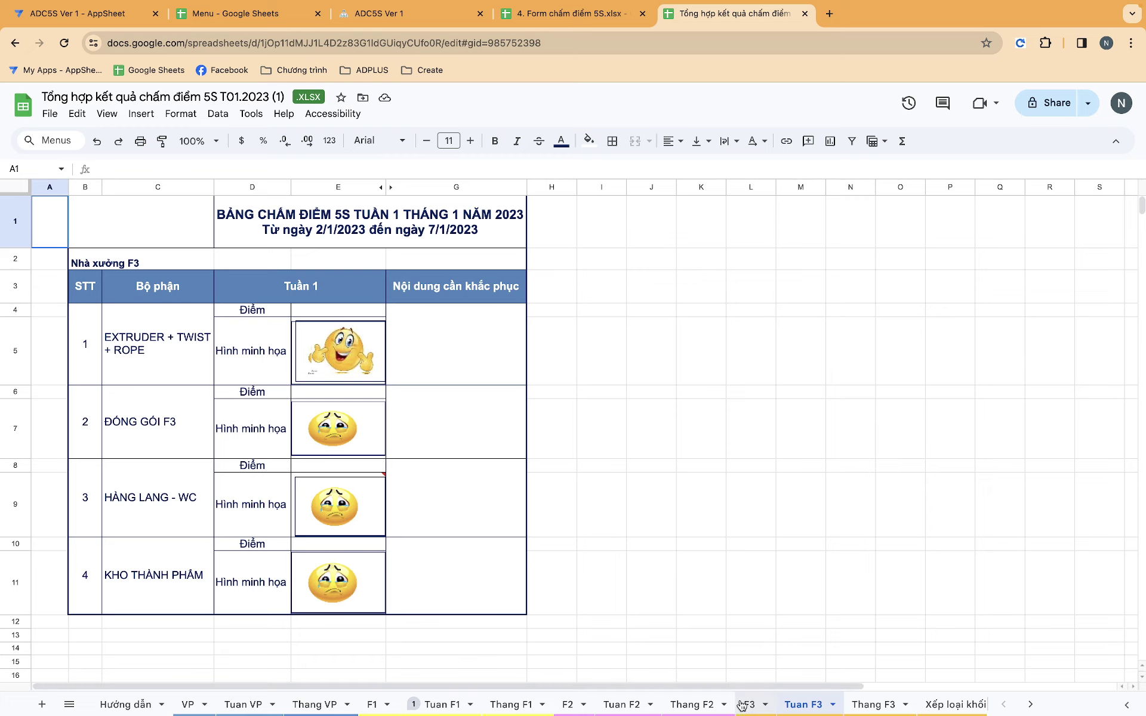
scroll(742, 705, right, 2)
scroll(742, 705, right, 4)
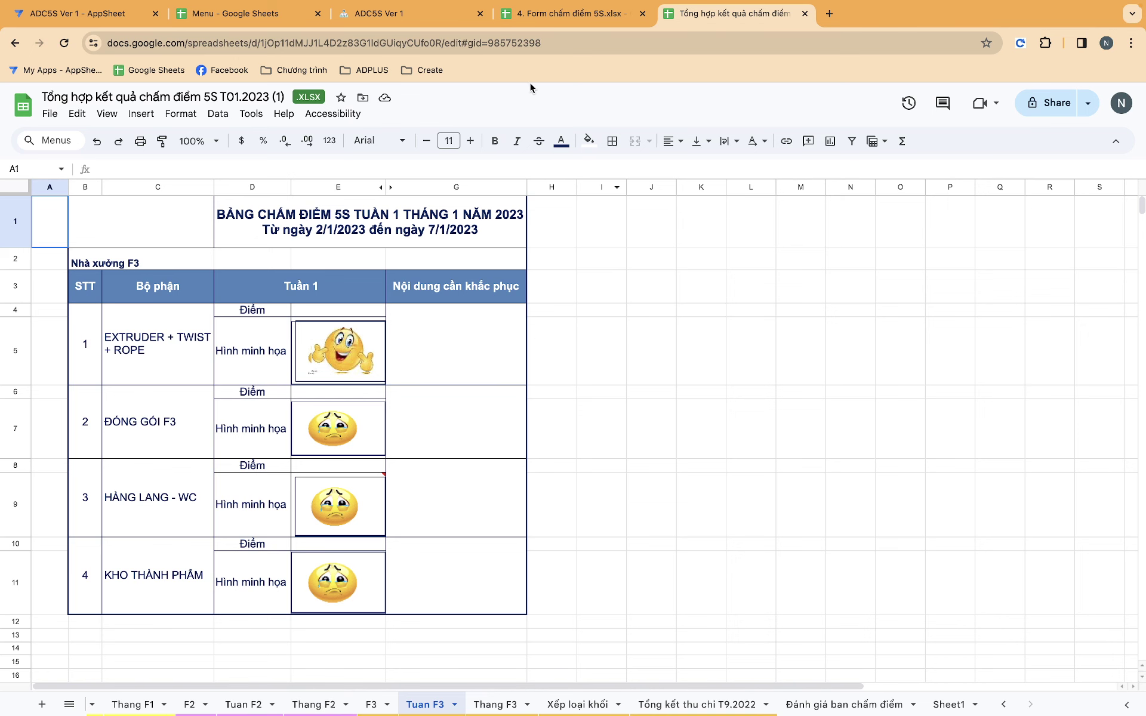
click(460, 14)
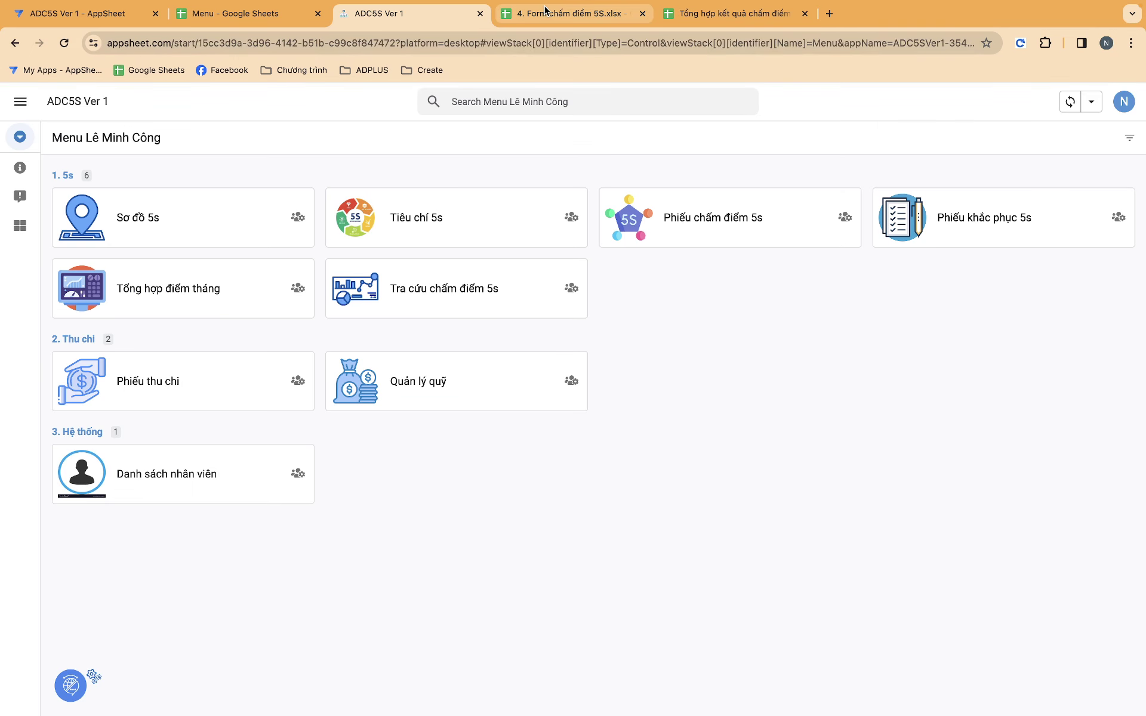
click(544, 11)
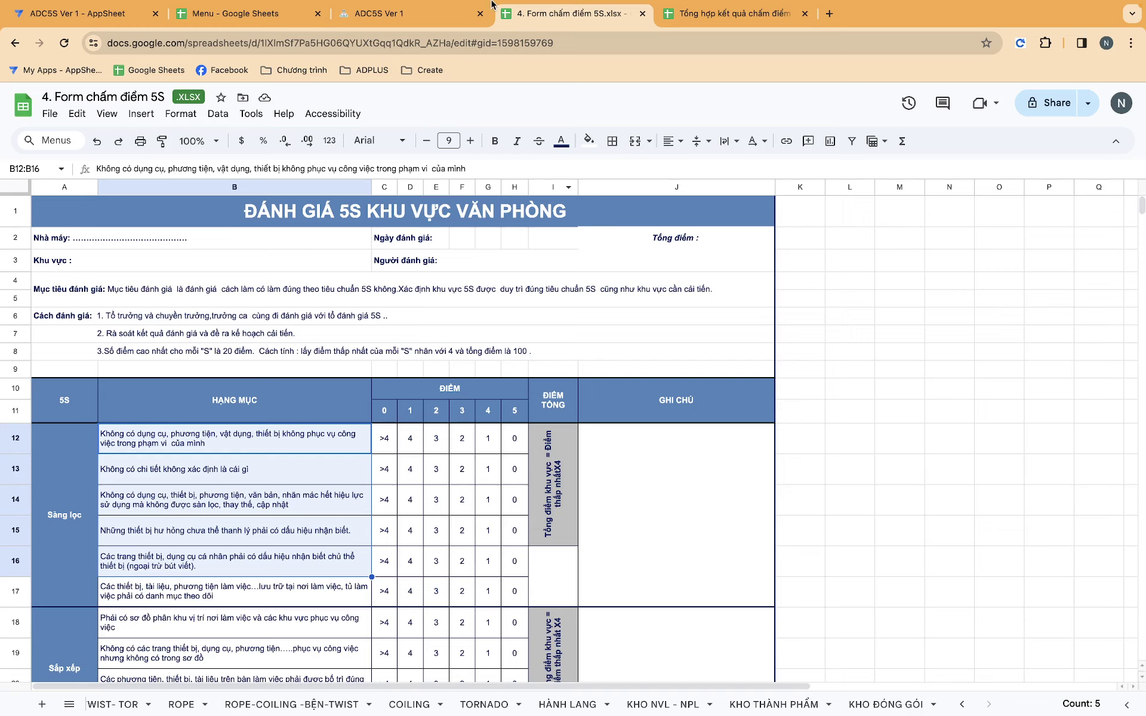
click(399, 21)
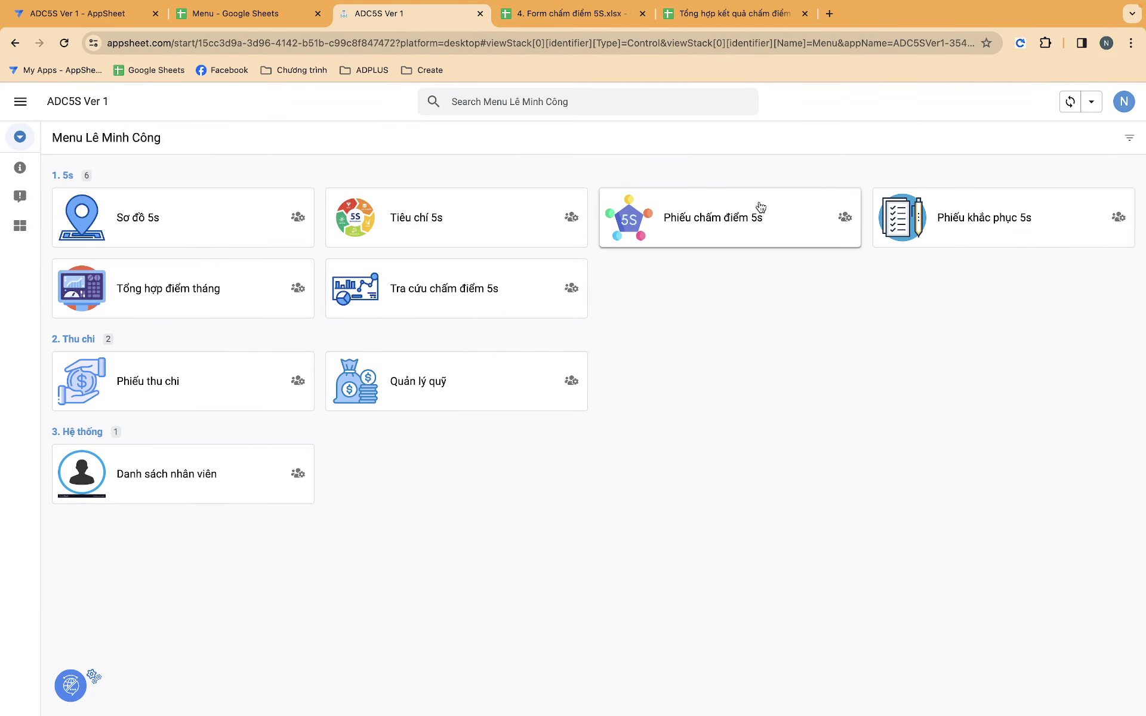
Check the Sơ đồ 5s table, then return to the menu and open Phiếu chấm điểm 5s.
click(231, 228)
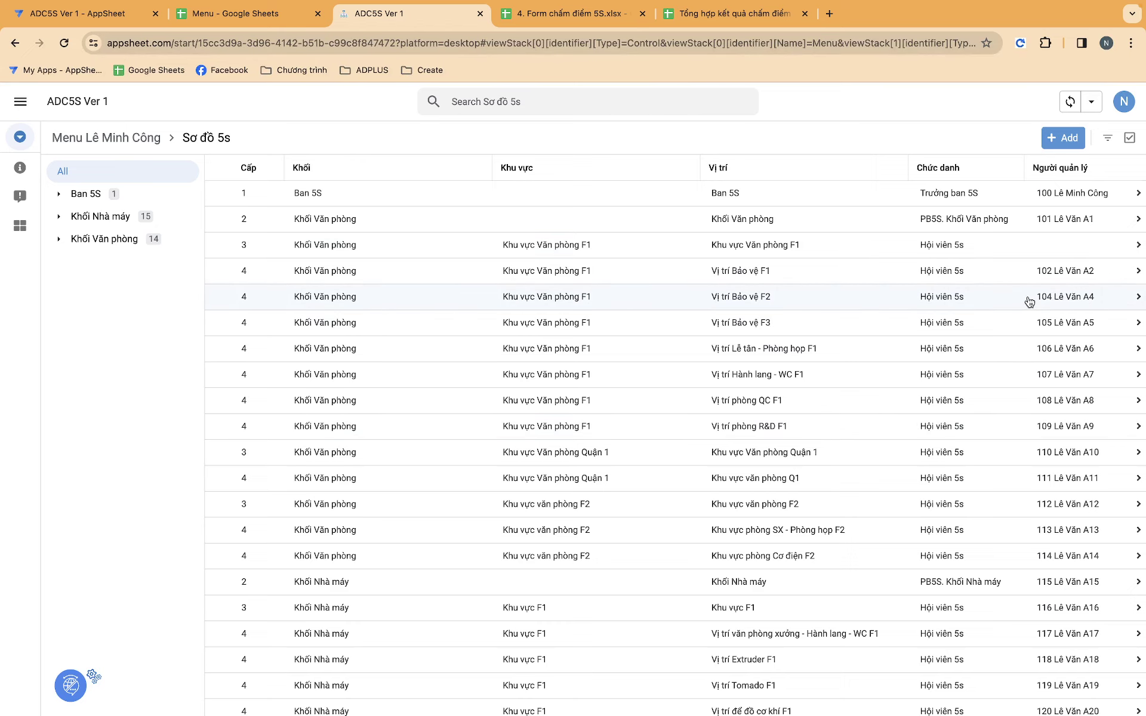
click(113, 138)
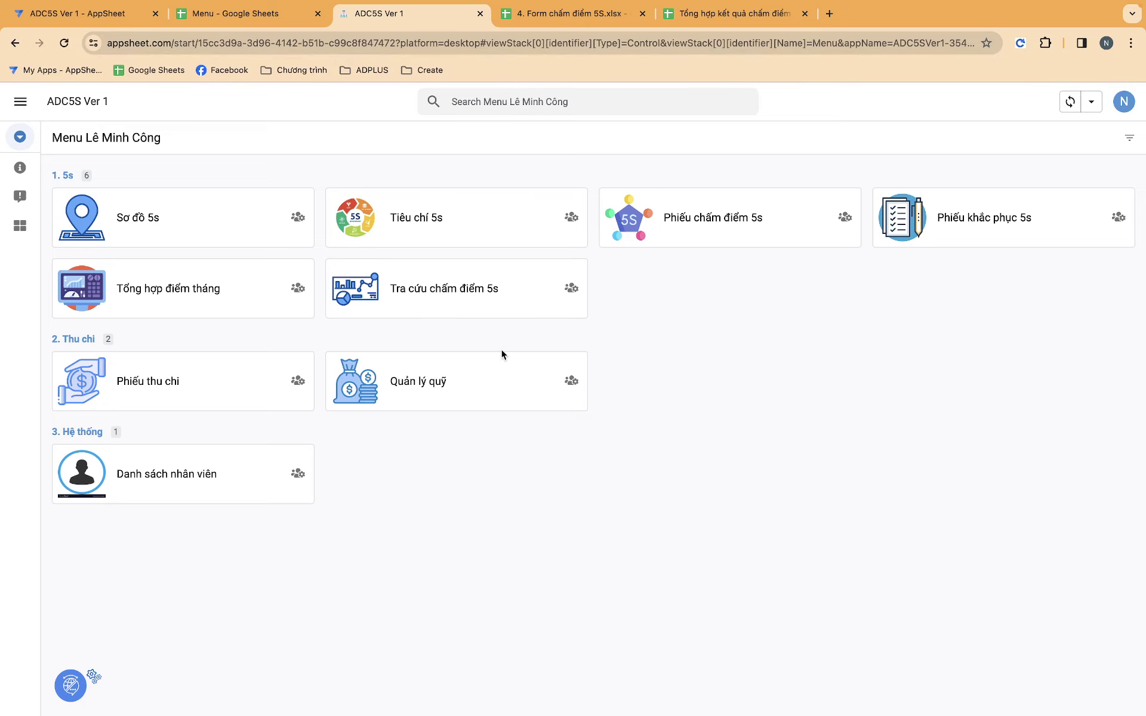
click(724, 238)
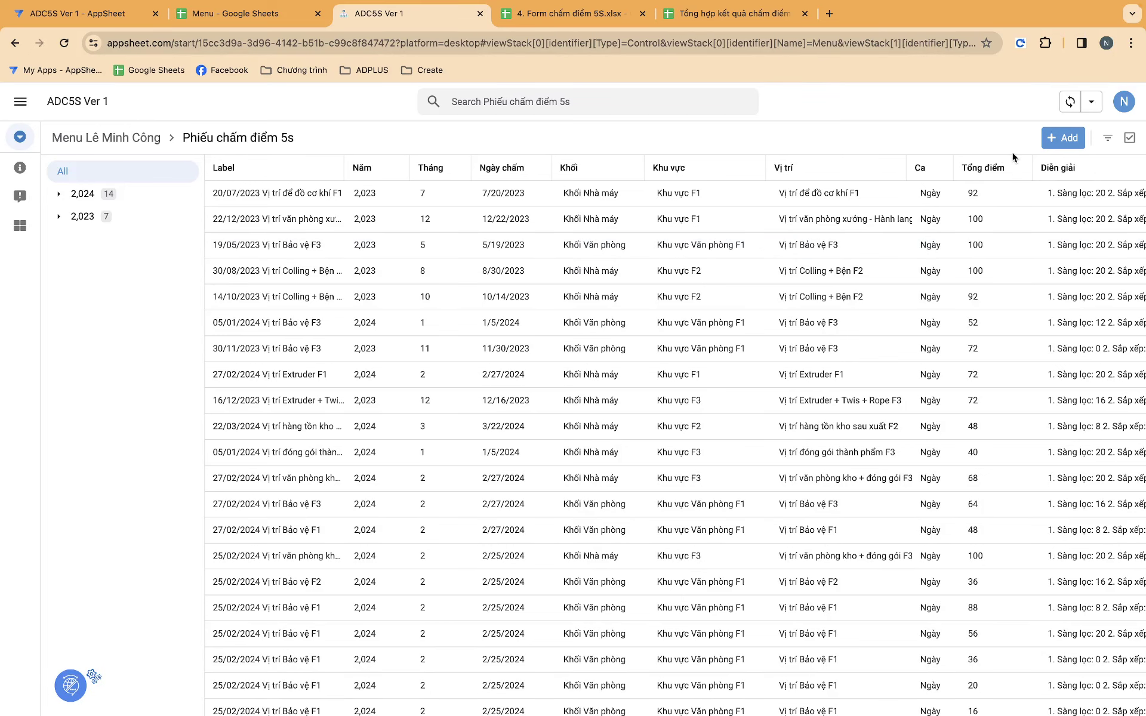
Add and save a new score sheet for location Vị trí Hành lang - WC F1.
click(1063, 138)
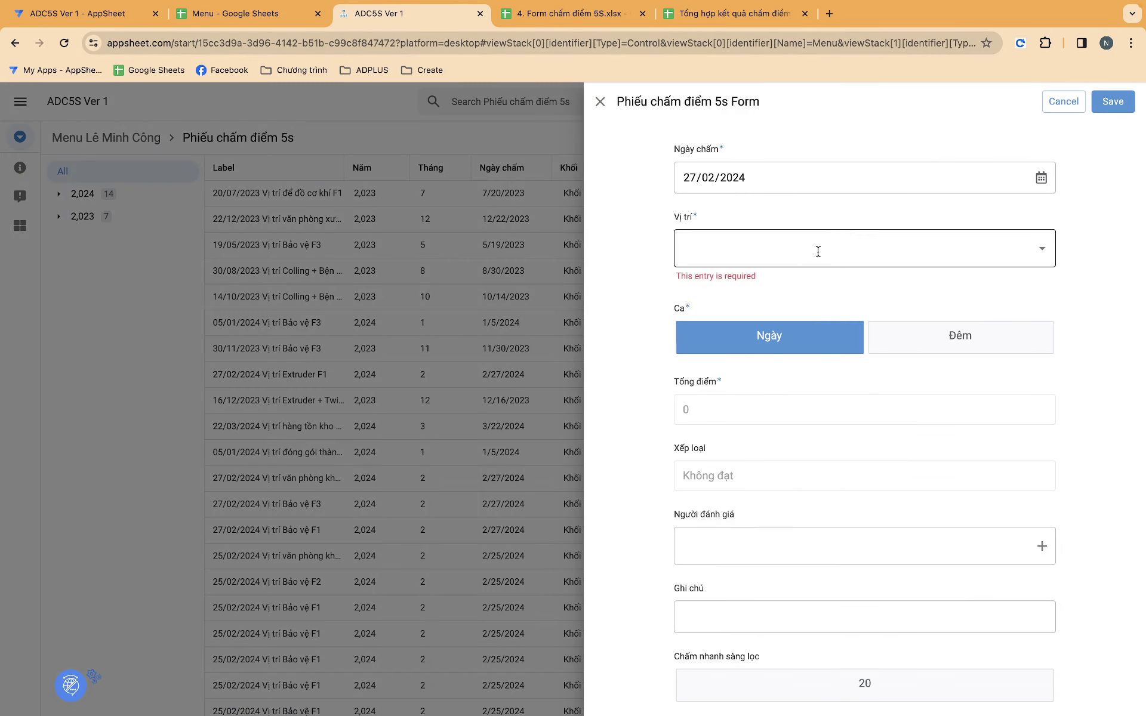
click(819, 251)
click(764, 435)
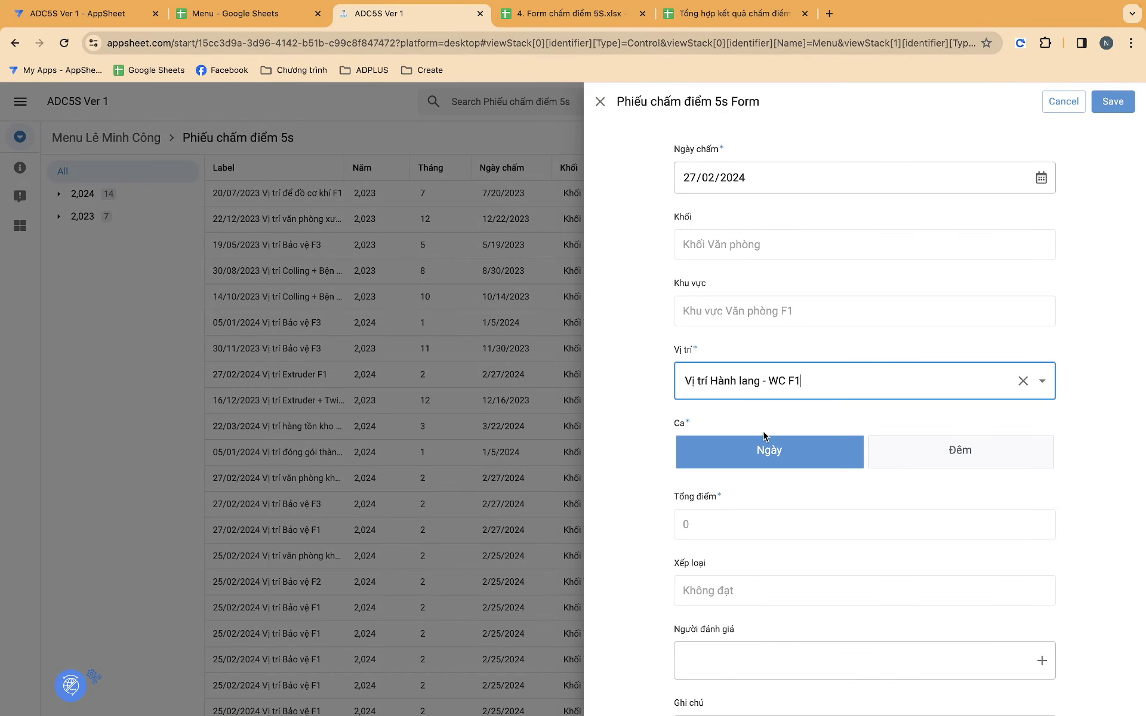
click(672, 391)
scroll(696, 450, down, 1)
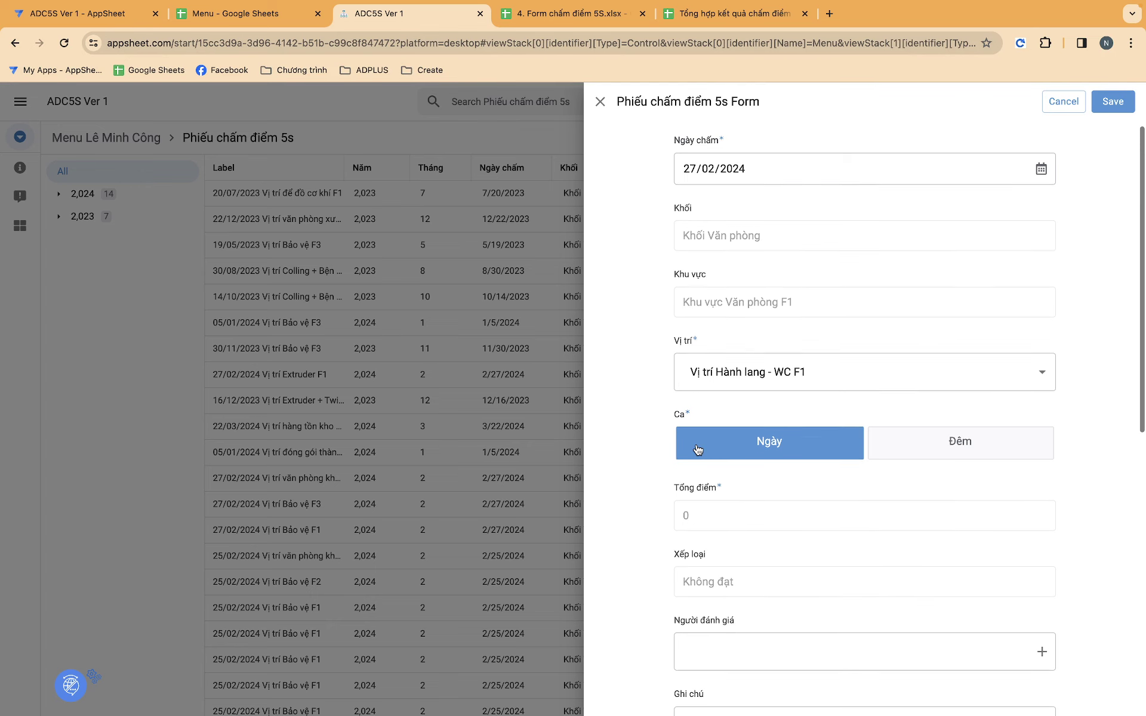
click(1111, 103)
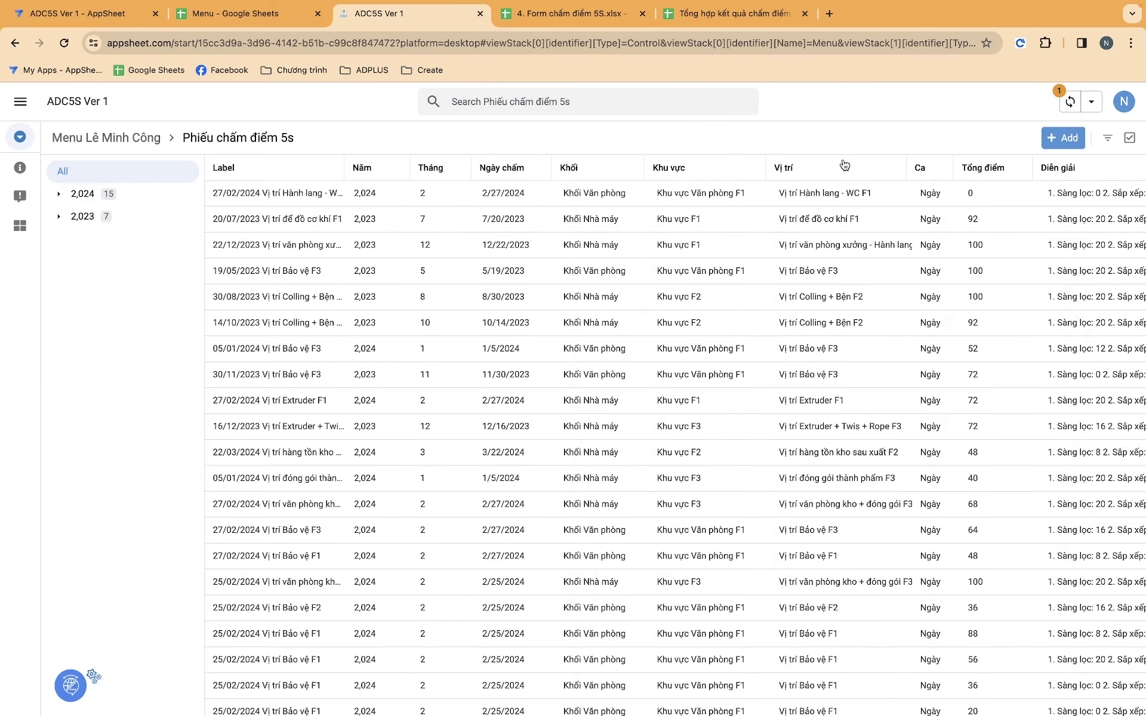
Open the new Hành lang - WC F1 record and check its total score of 0.
click(756, 192)
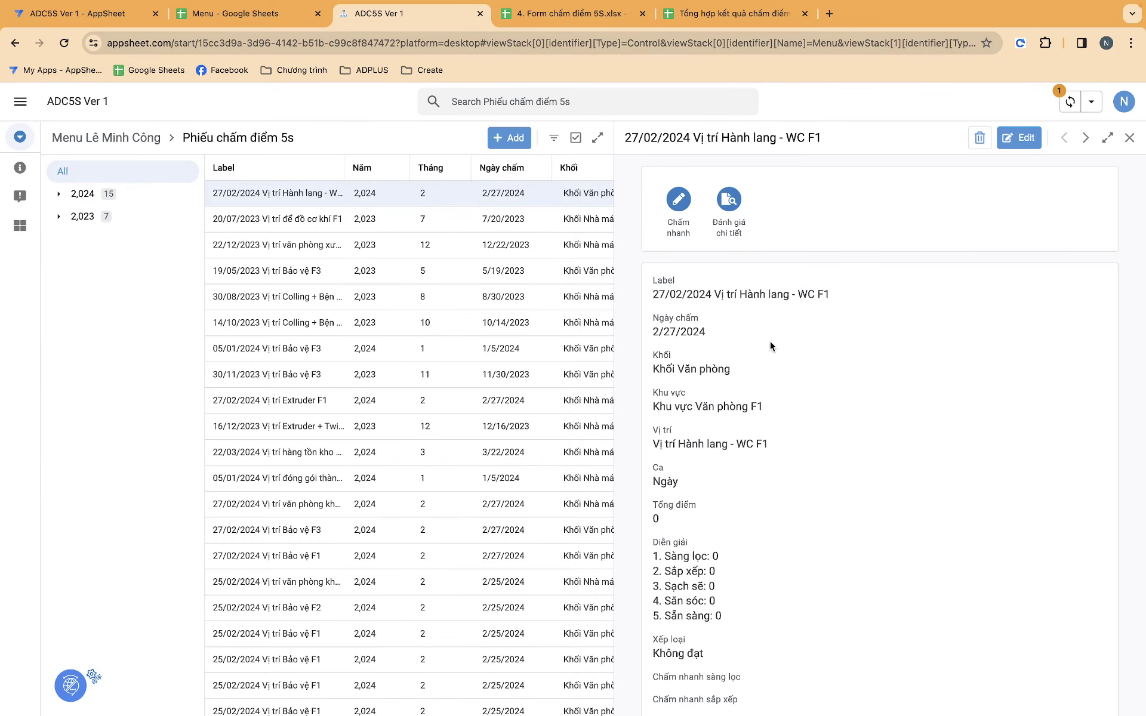
scroll(770, 342, down, 1)
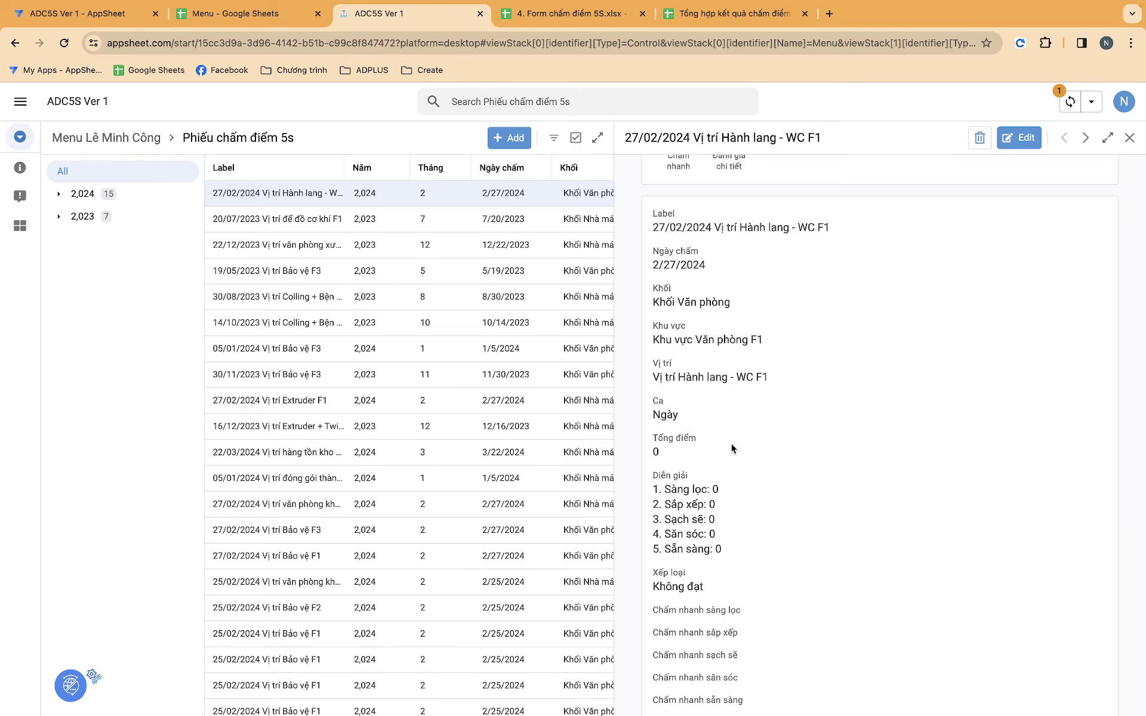
scroll(732, 444, down, 1)
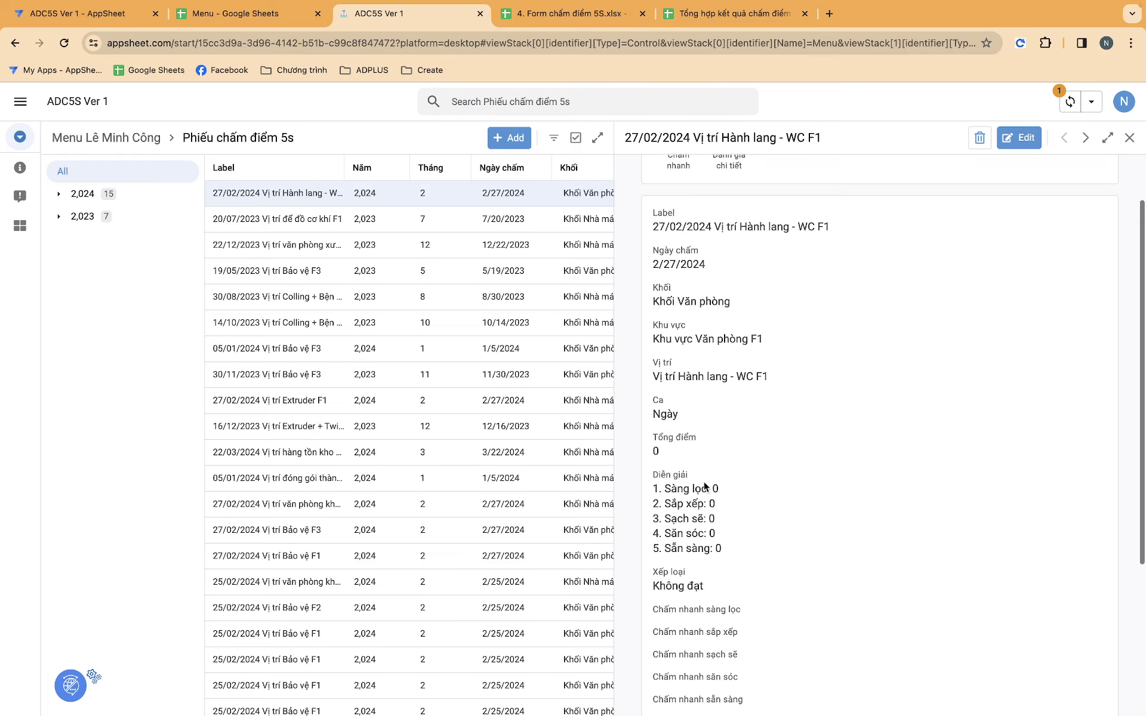
double_click(656, 445)
scroll(669, 418, down, 2)
scroll(701, 232, up, 3)
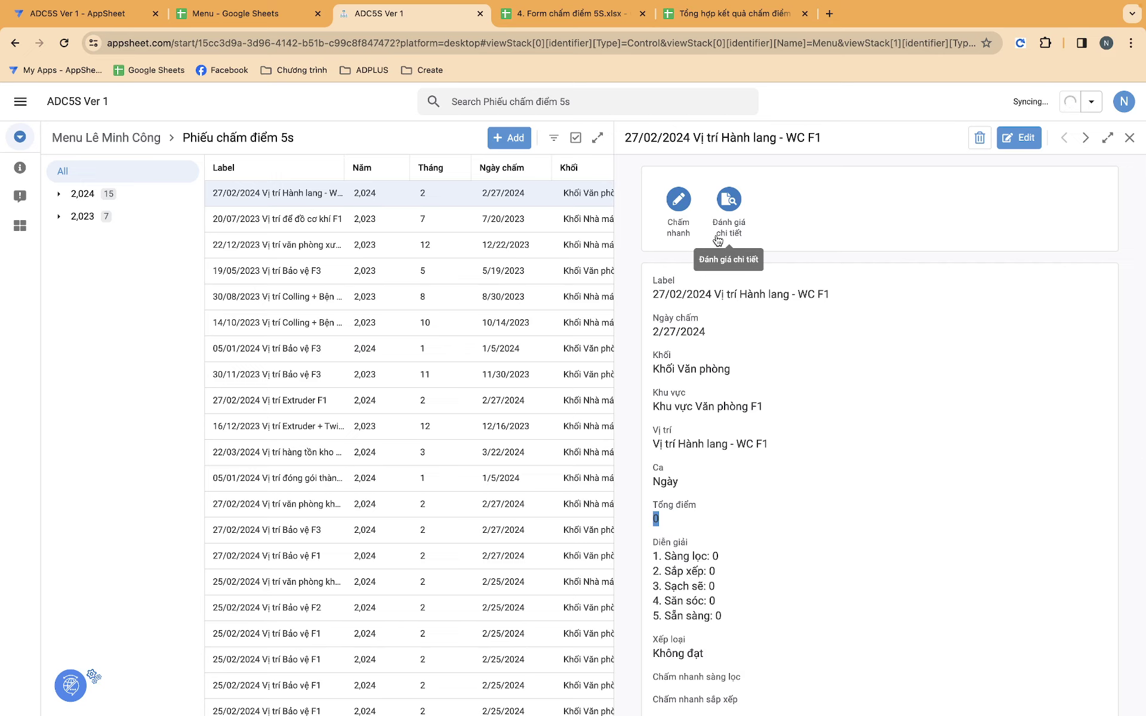
Quick-score Sắp xếp and Săn sóc at 20 each, bringing the record total to 40.
click(676, 218)
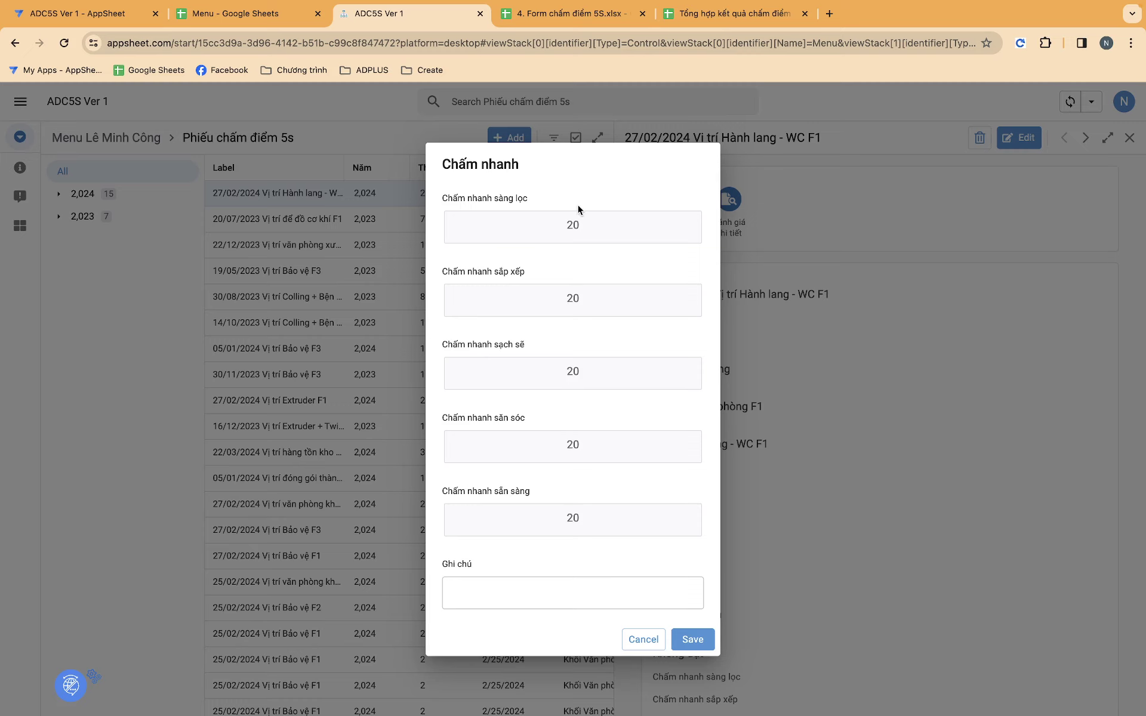
click(575, 297)
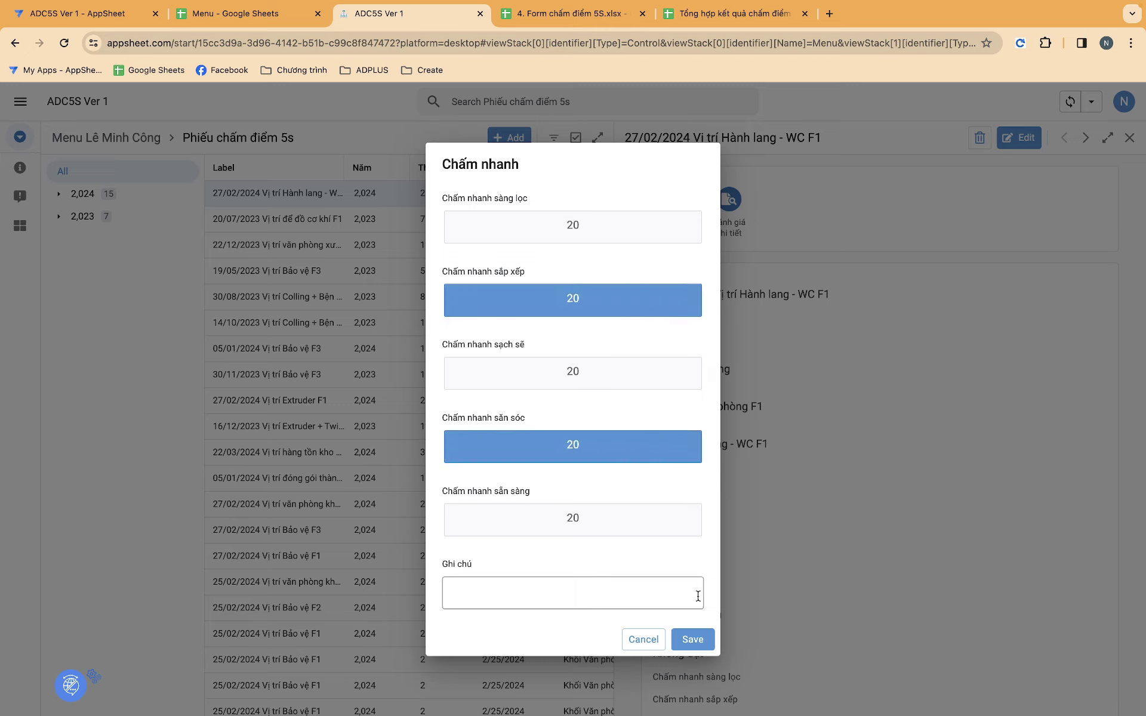
click(693, 640)
click(729, 198)
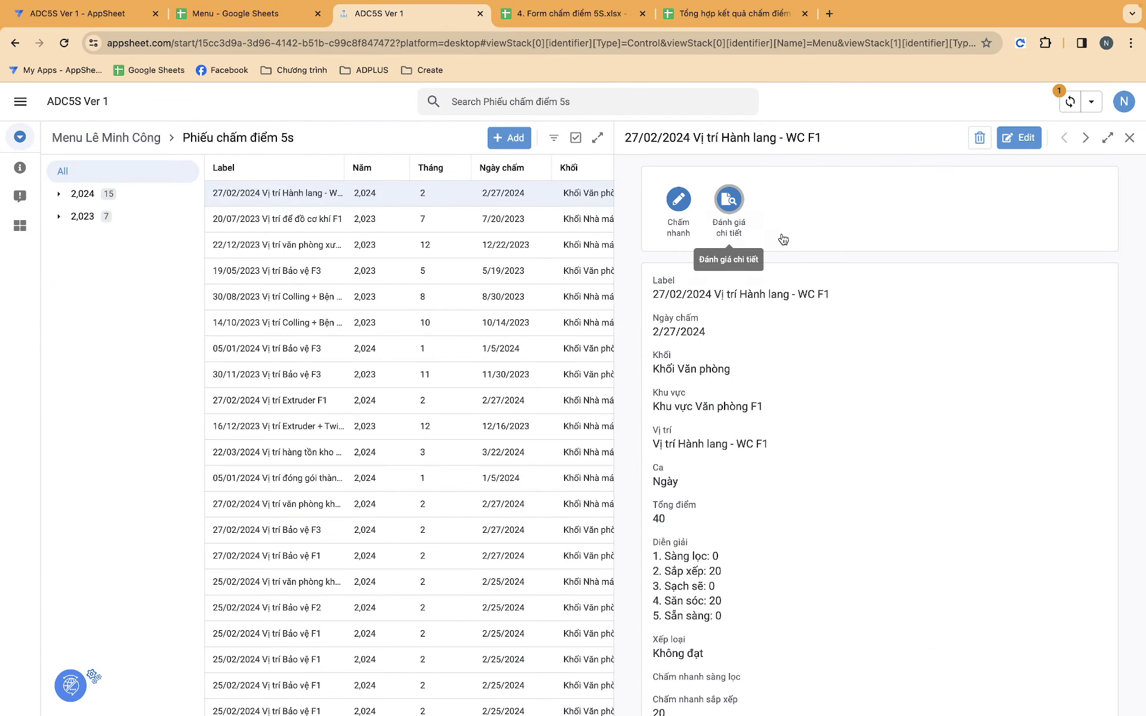
scroll(790, 383, down, 5)
scroll(790, 383, up, 5)
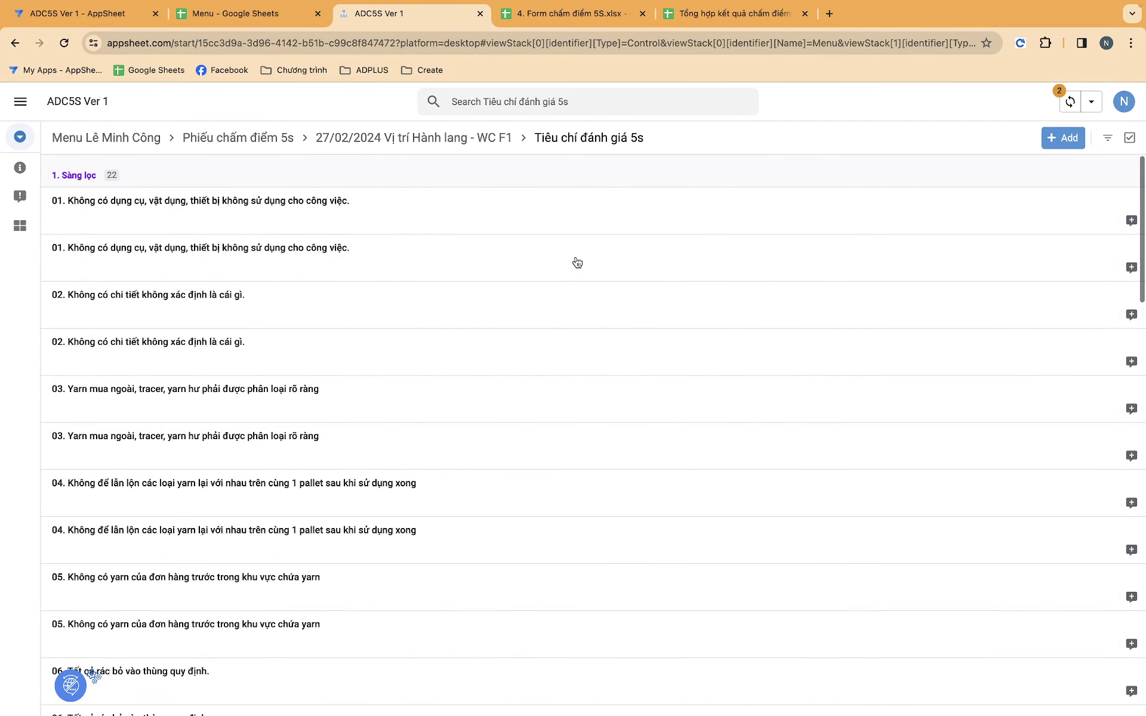
scroll(158, 339, down, 3)
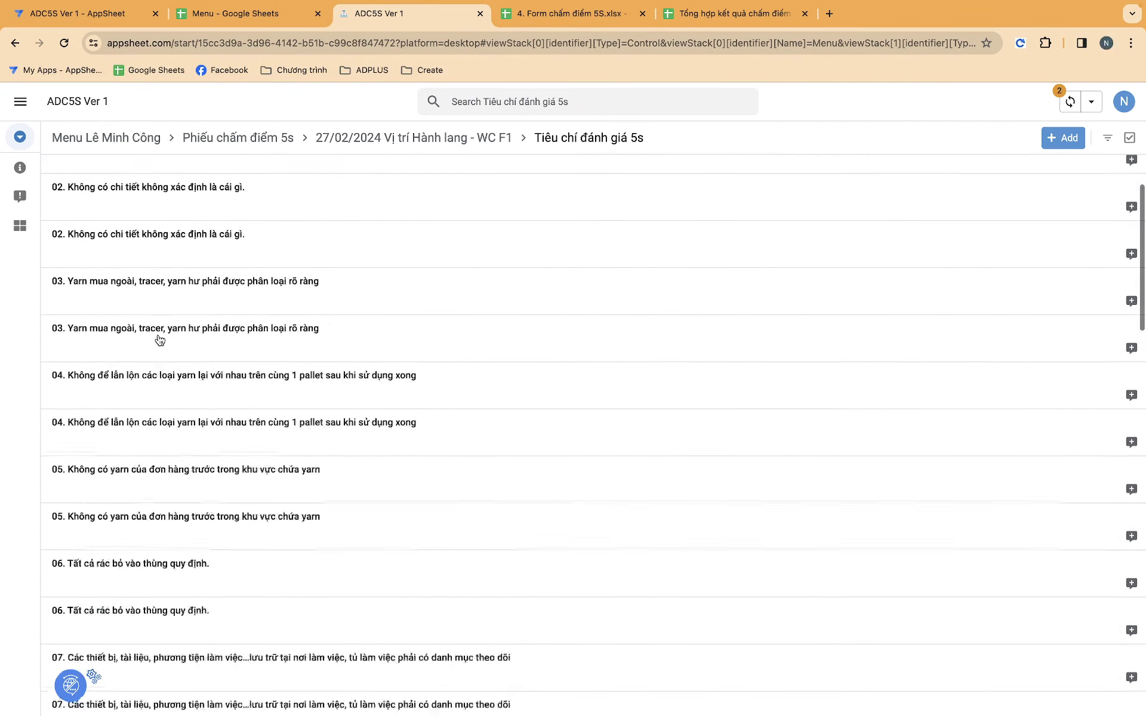
scroll(159, 340, down, 10)
scroll(159, 339, up, 15)
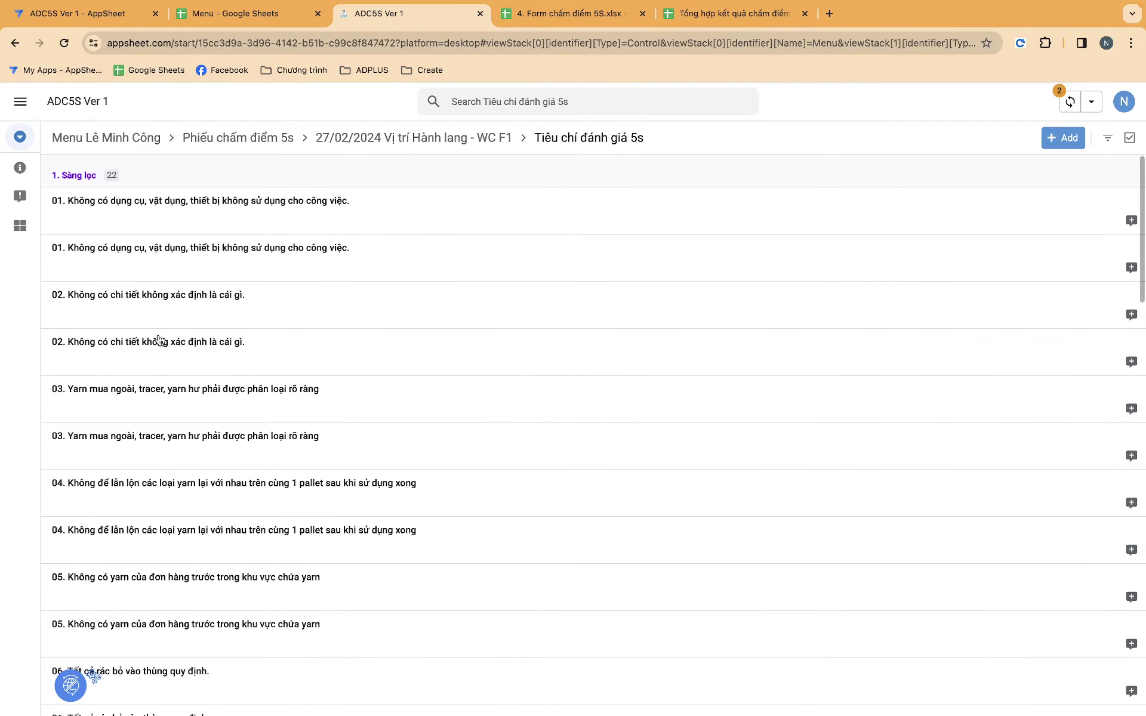
scroll(159, 340, down, 5)
scroll(155, 333, down, 2)
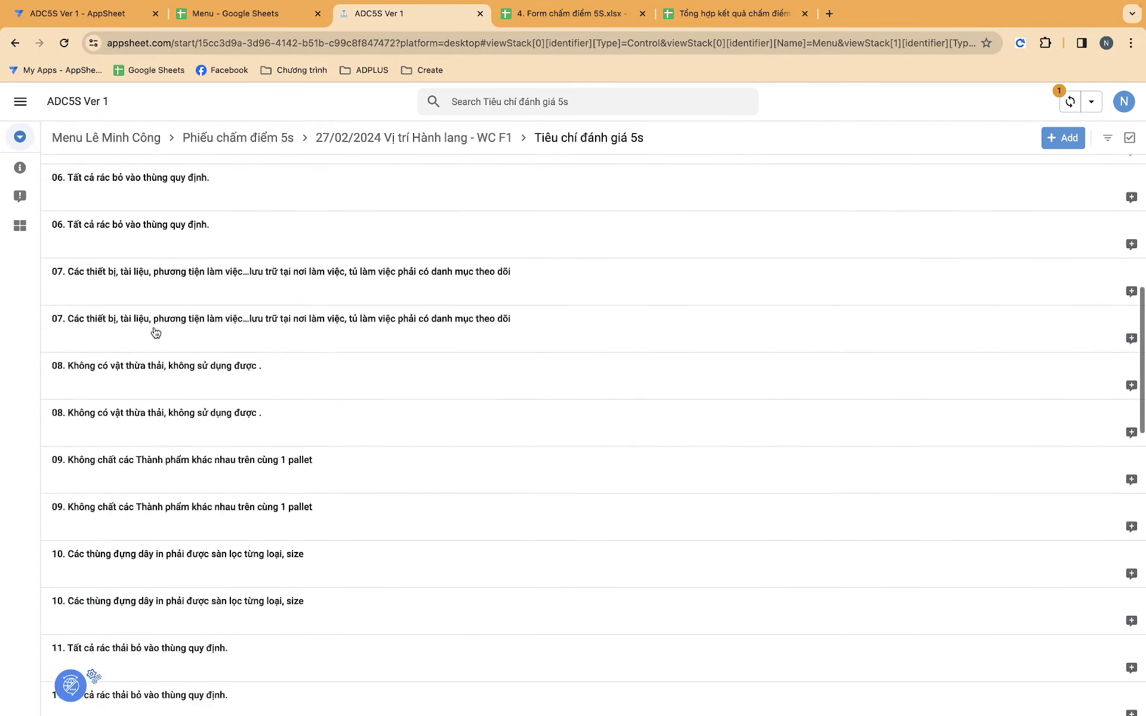
scroll(156, 333, down, 3)
scroll(156, 332, down, 2)
scroll(156, 332, down, 6)
scroll(156, 333, down, 4)
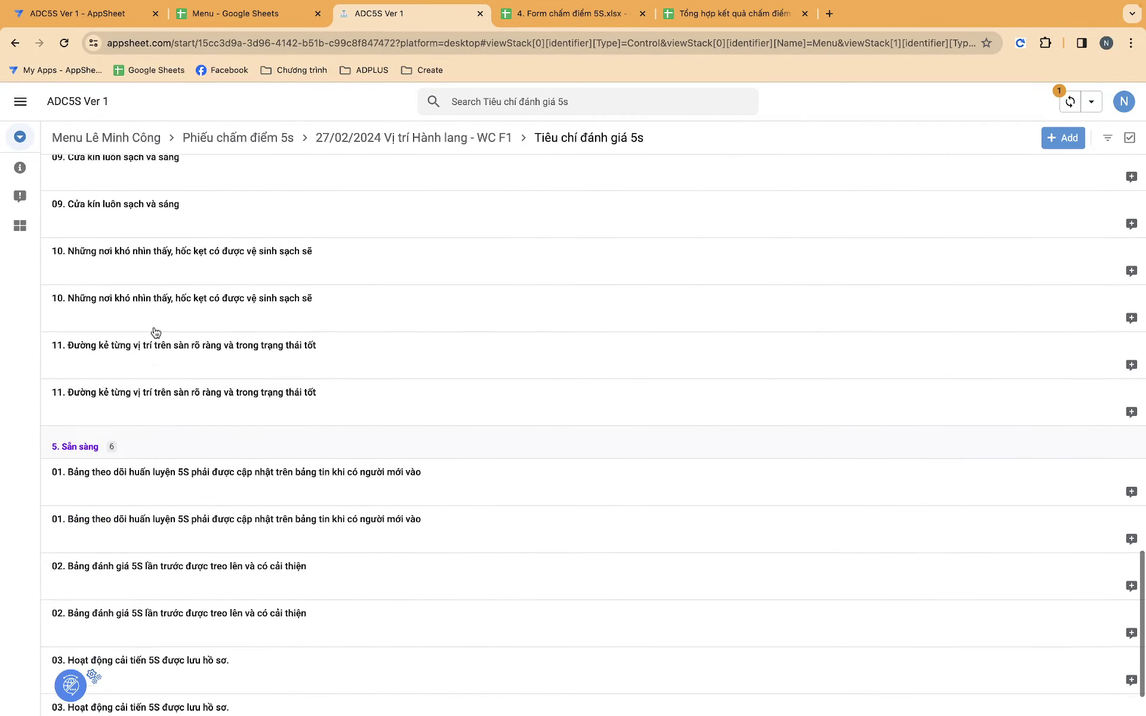
scroll(156, 333, up, 20)
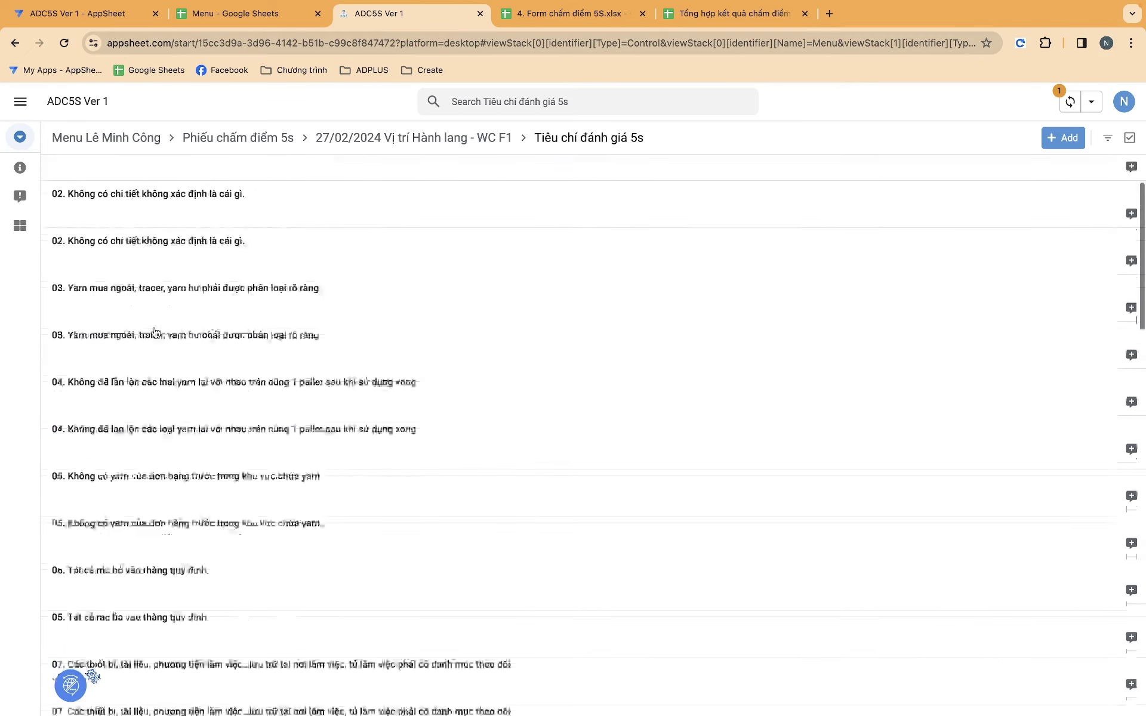
scroll(155, 332, up, 2)
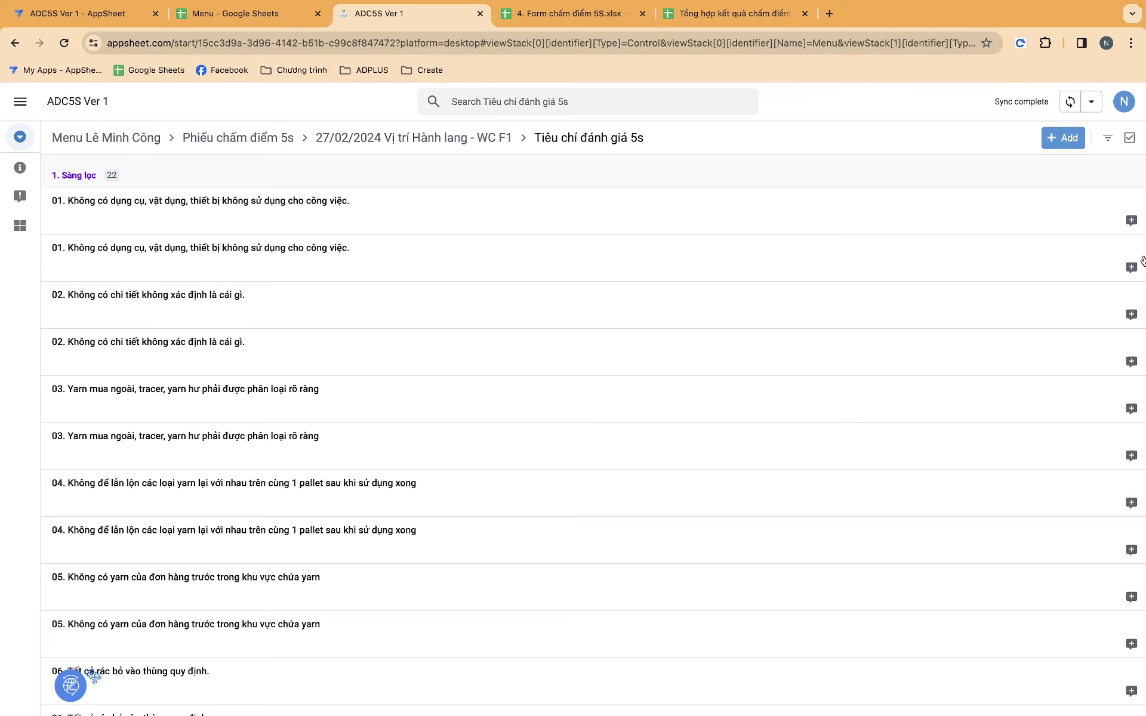
Log a criterion 01 defect describing broken, unrepaired furniture, with photo Logo.jpg attached.
click(1131, 221)
click(750, 400)
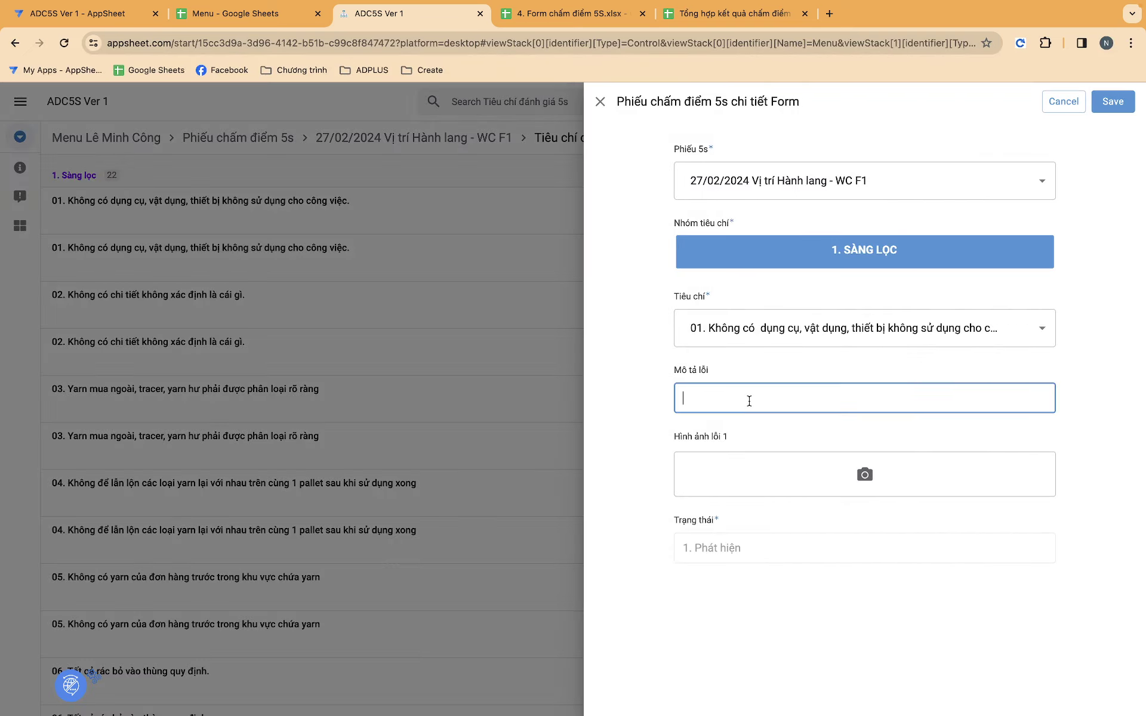
text(bàn ghế đe)
key(BackSpace)
key(BackSpace)
text(g)
text(ãy không đươợc kh)
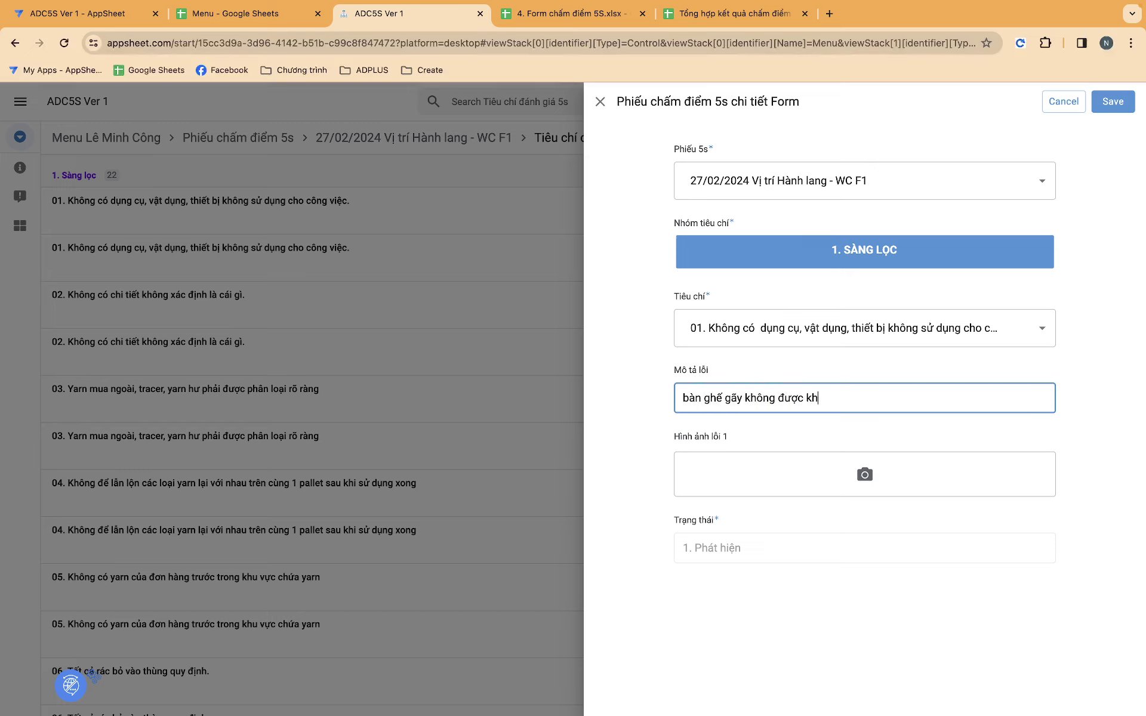
text(ắc phục)
click(781, 467)
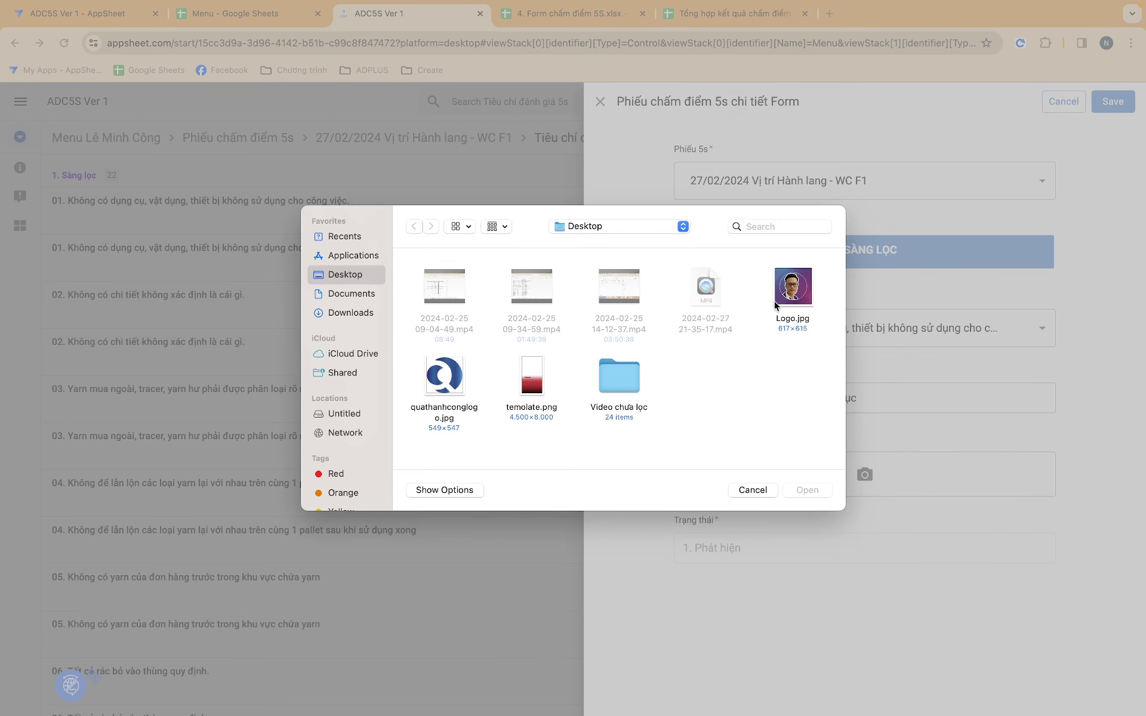
click(776, 304)
click(807, 493)
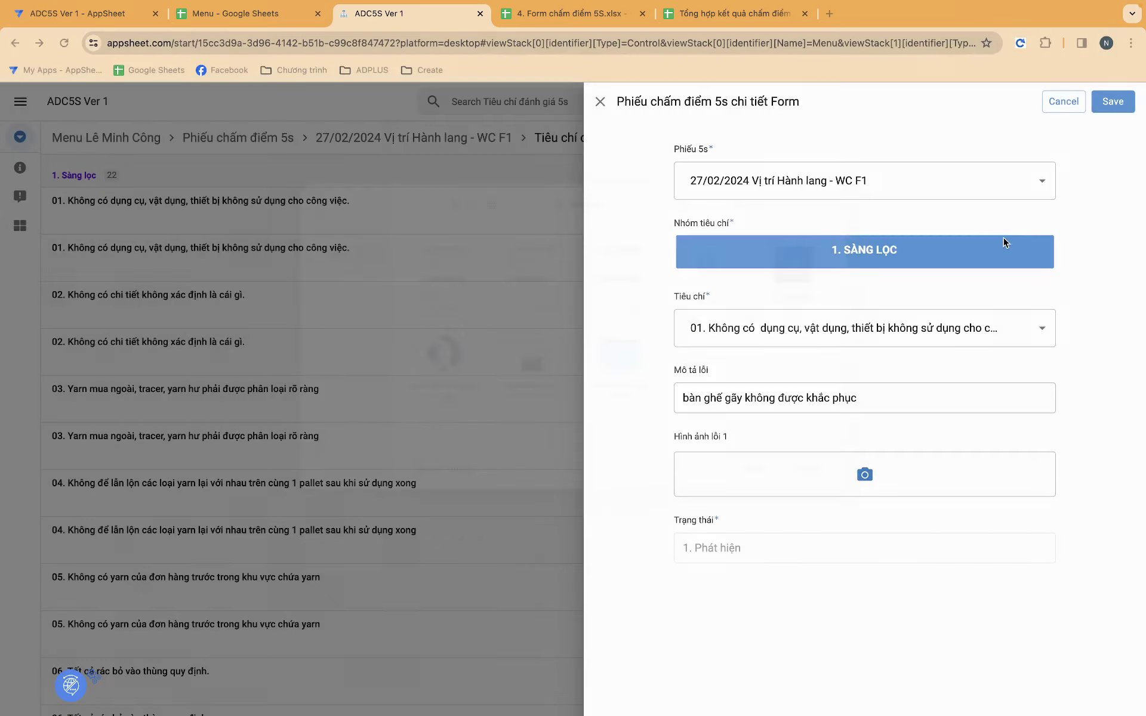
click(1114, 103)
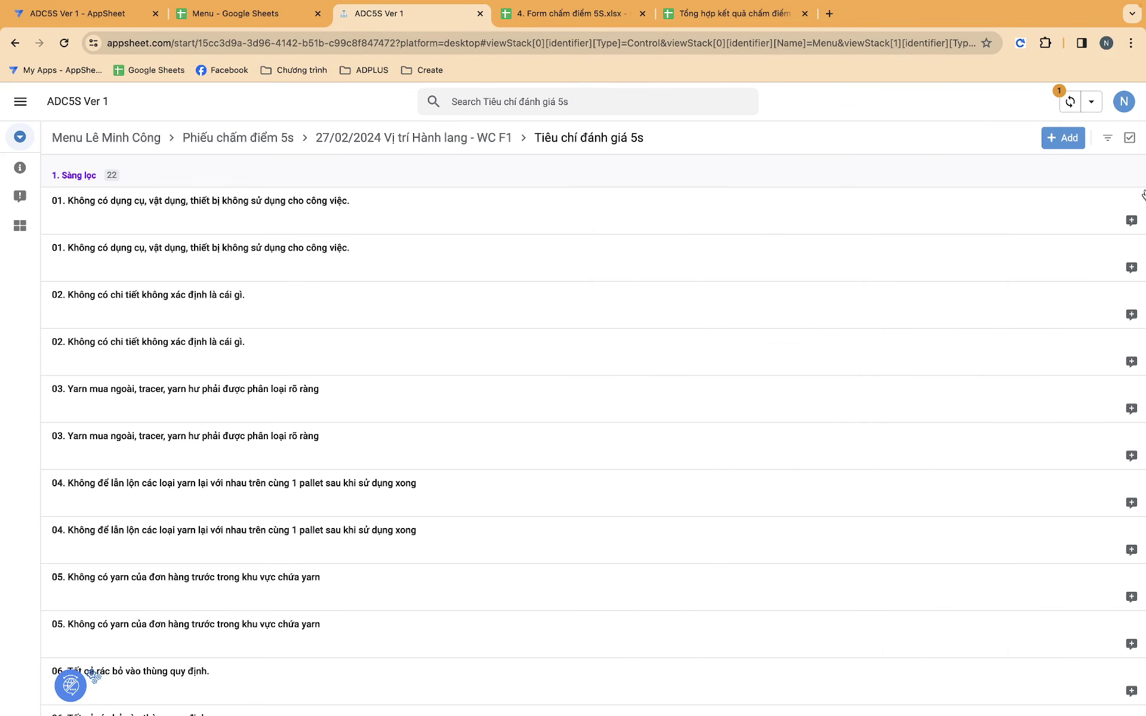
Add a second criterion 01 defect 'fhhg test test', then reopen the Hành lang - WC F1 record.
click(1130, 222)
click(741, 399)
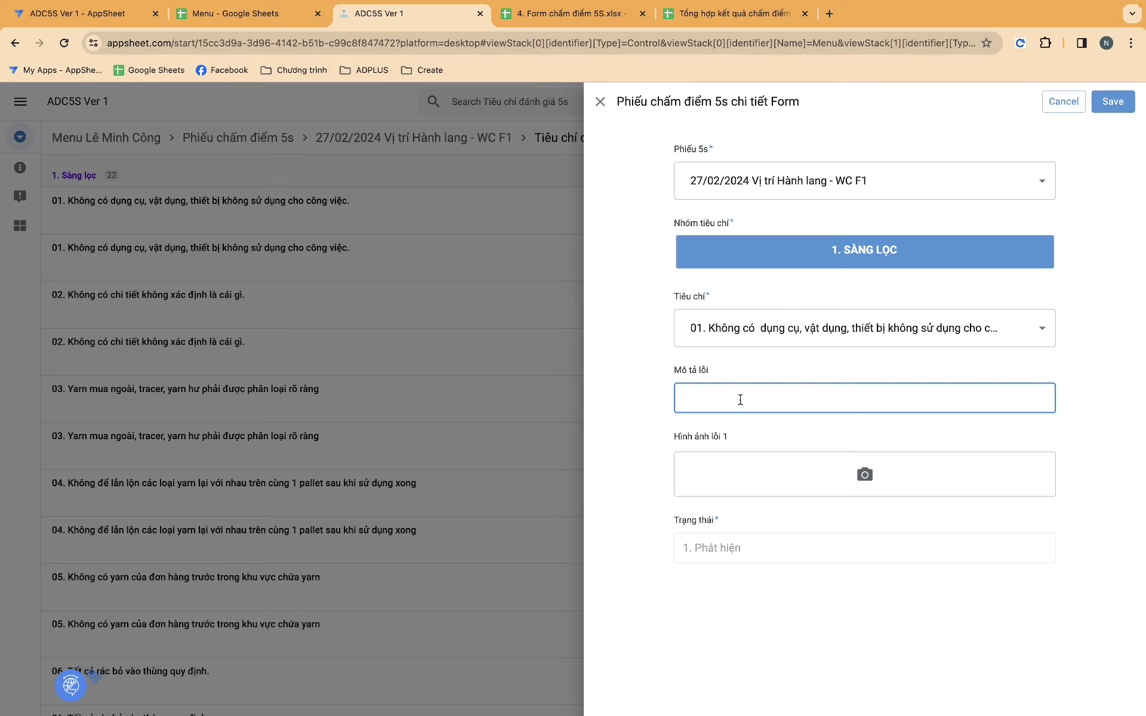
text(fhhg test test)
click(1112, 103)
scroll(880, 568, down, 6)
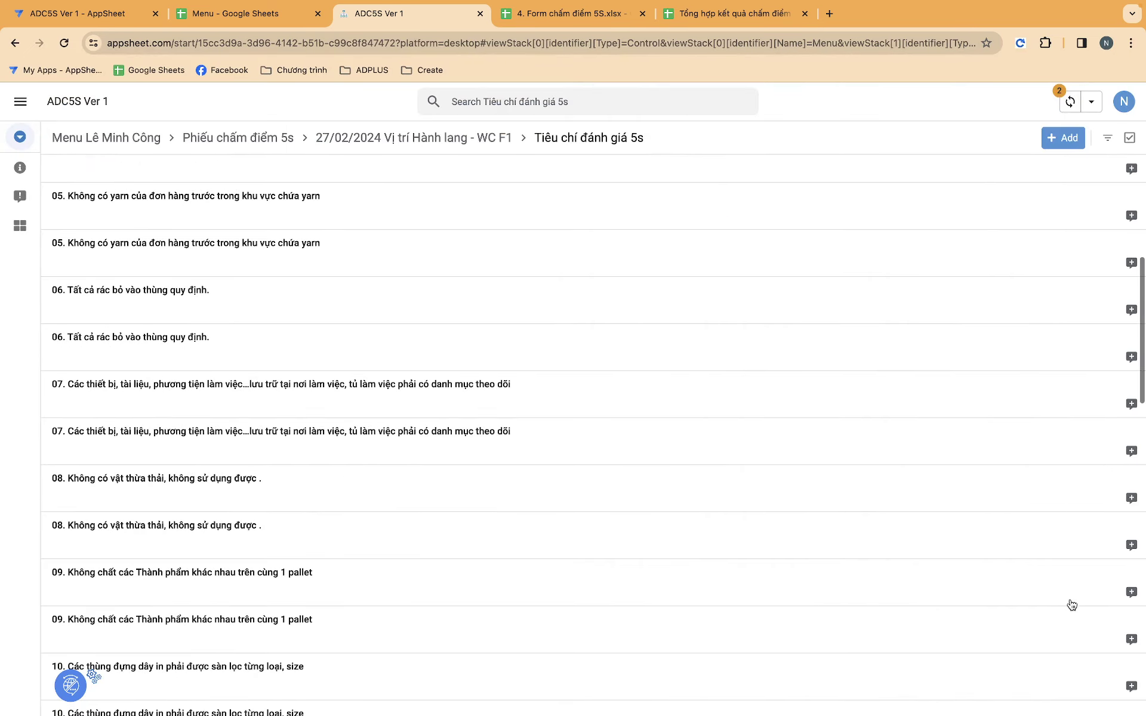
scroll(642, 404, up, 6)
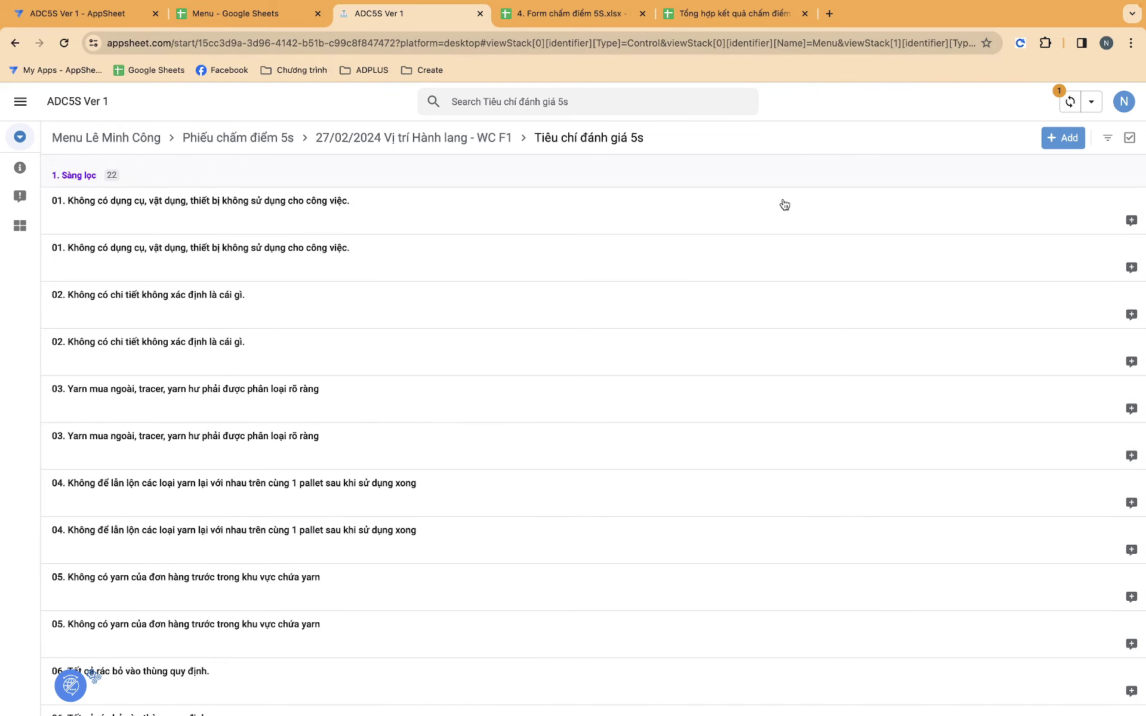
click(481, 147)
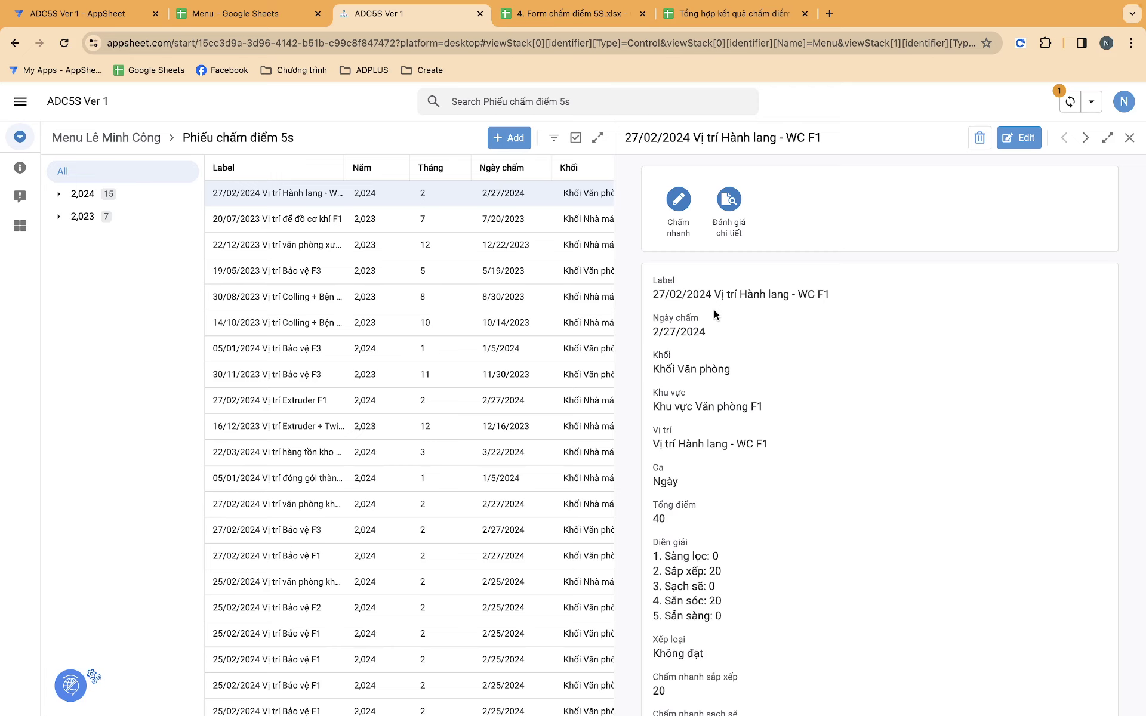
Quick-score sạch sẽ and sẵn sàng at 20, lifting the Hành lang - WC F1 total to 92 (Tốt).
scroll(711, 430, down, 2)
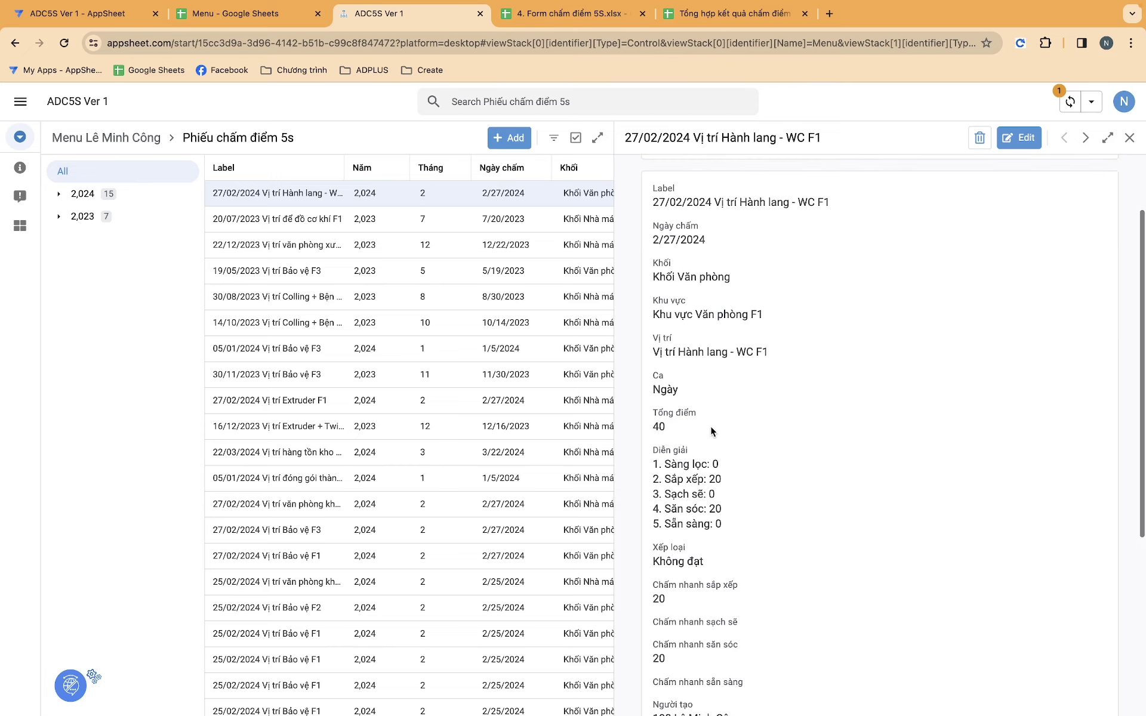
scroll(711, 429, down, 3)
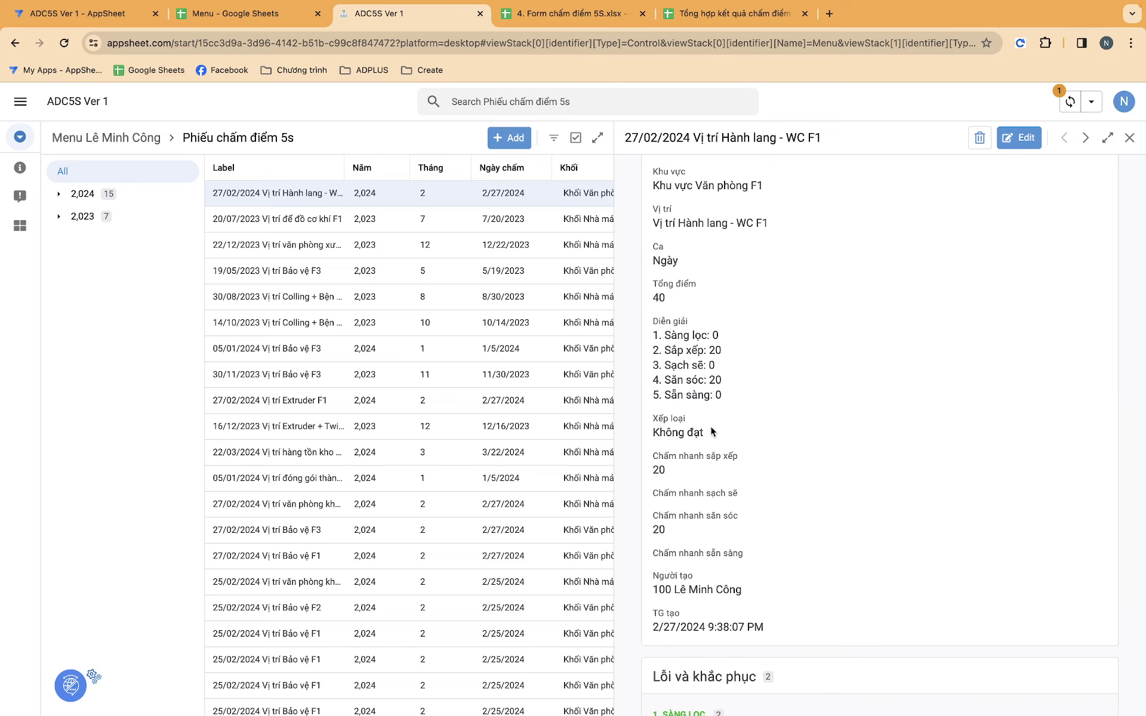
scroll(710, 425, up, 2)
click(1068, 101)
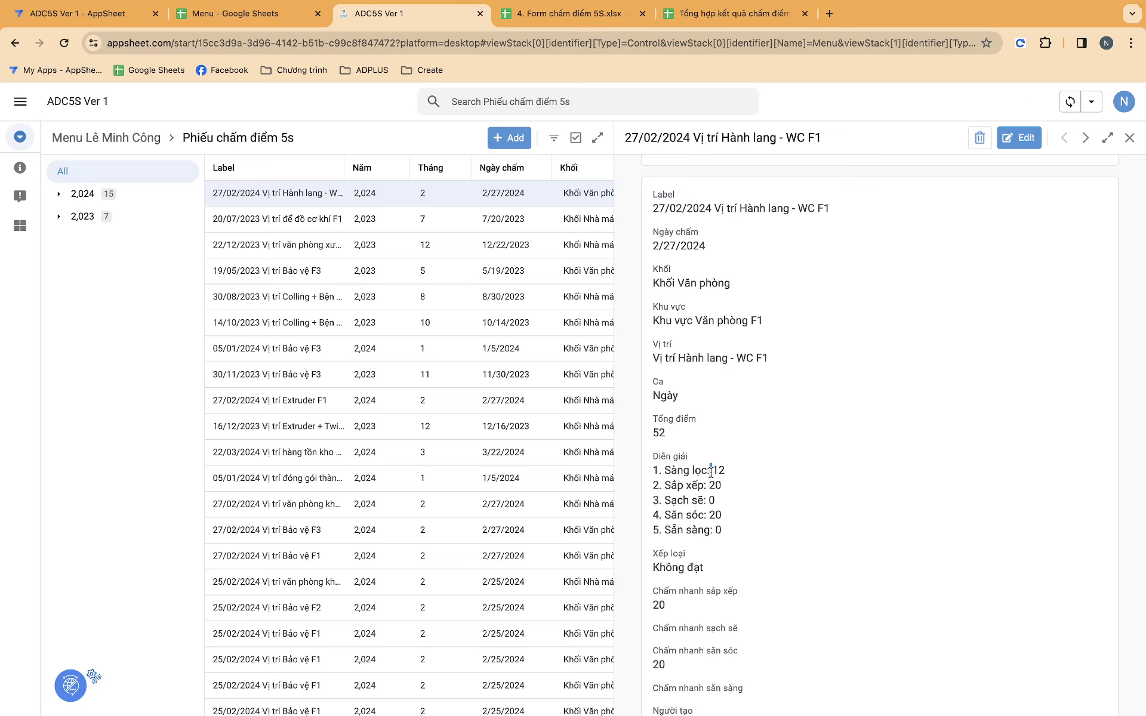
click(686, 492)
scroll(799, 270, up, 2)
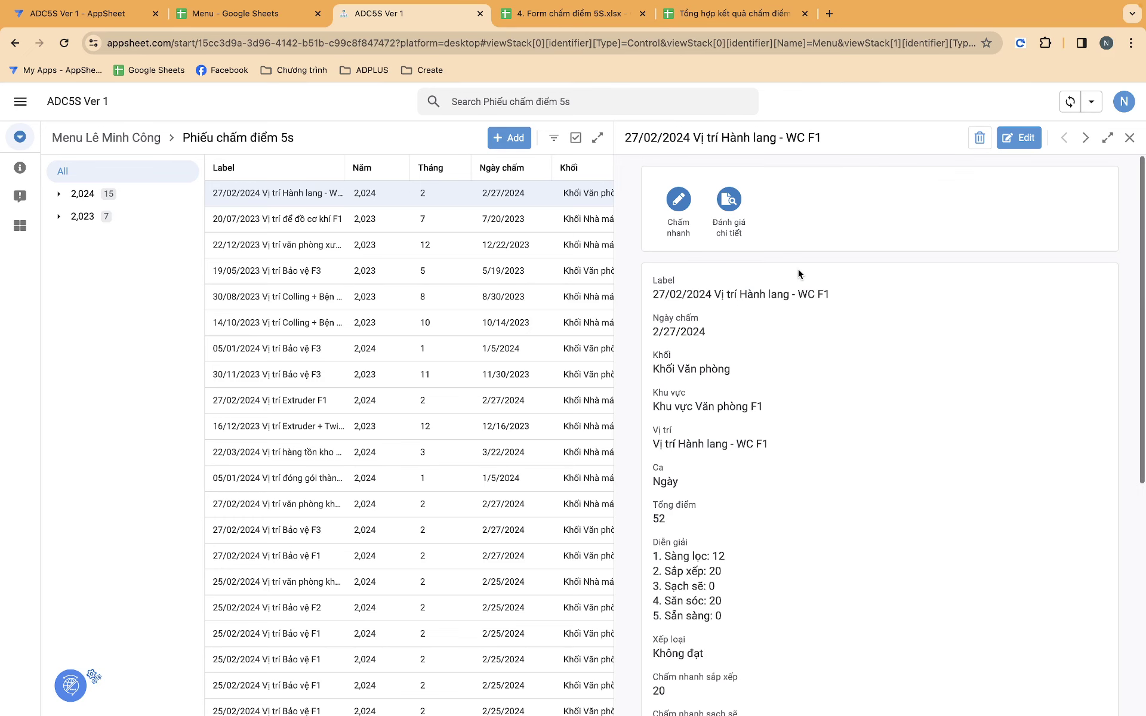
click(690, 216)
click(637, 481)
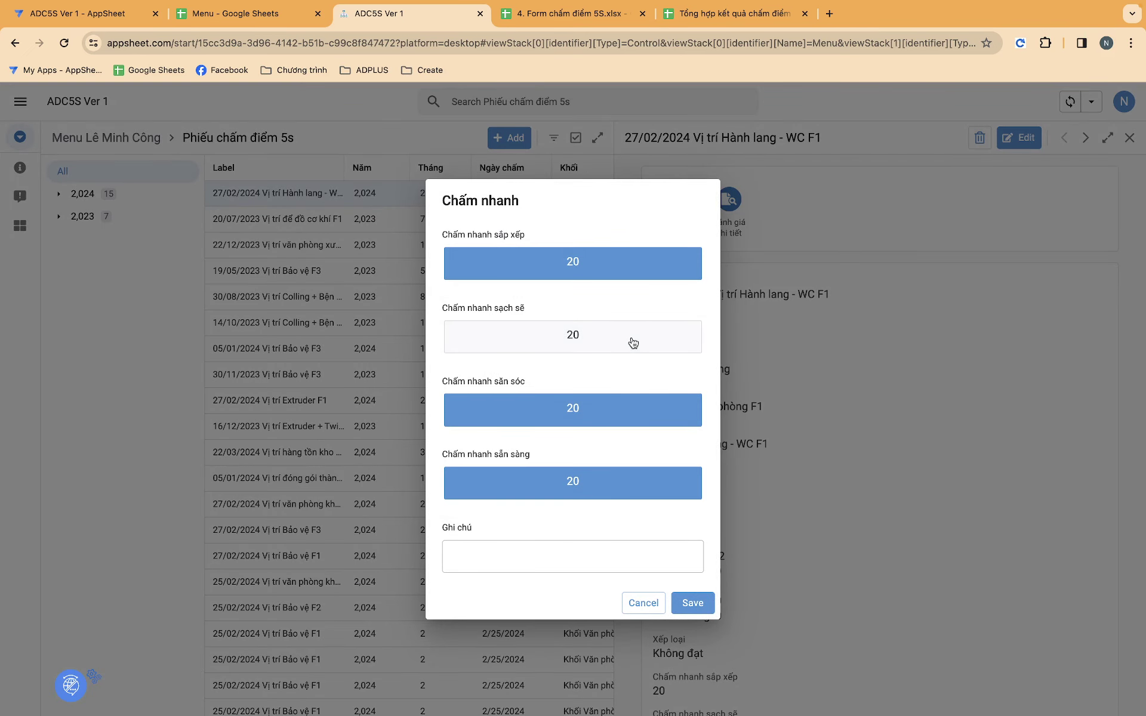
click(631, 340)
click(692, 603)
scroll(768, 535, down, 1)
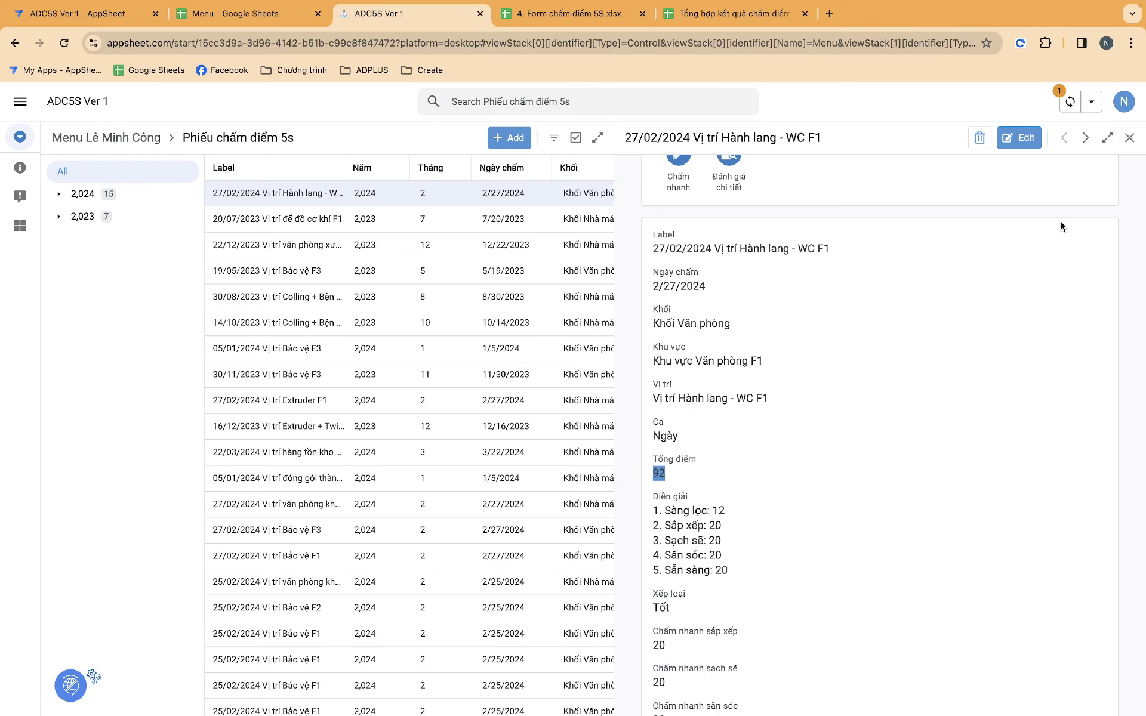
Review the 27/02/2024 Hành lang - WC F1 record's Lỗi và khắc phục section, then return to the main menu.
click(1129, 137)
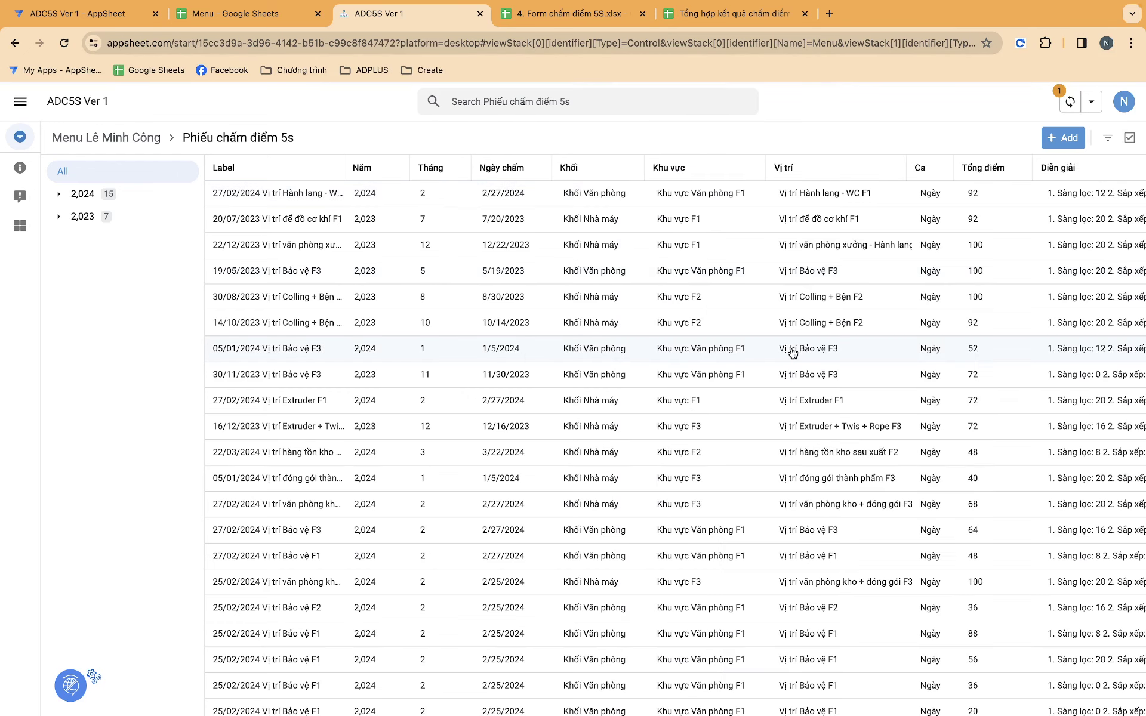
click(794, 190)
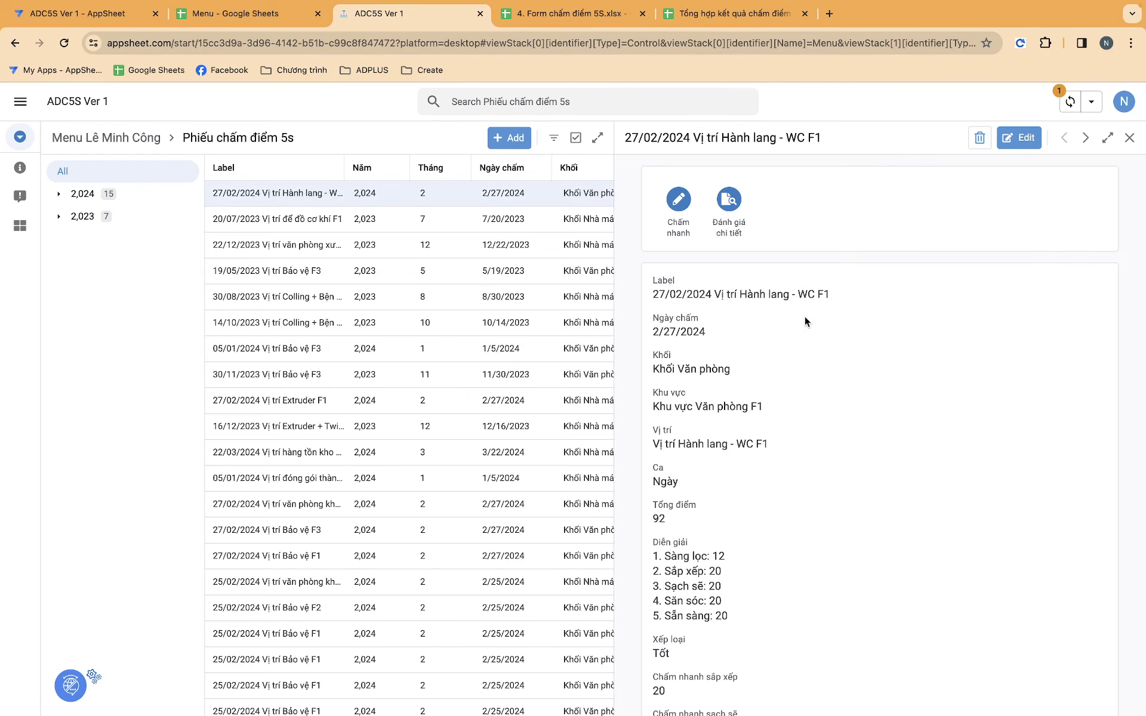
scroll(804, 316, down, 7)
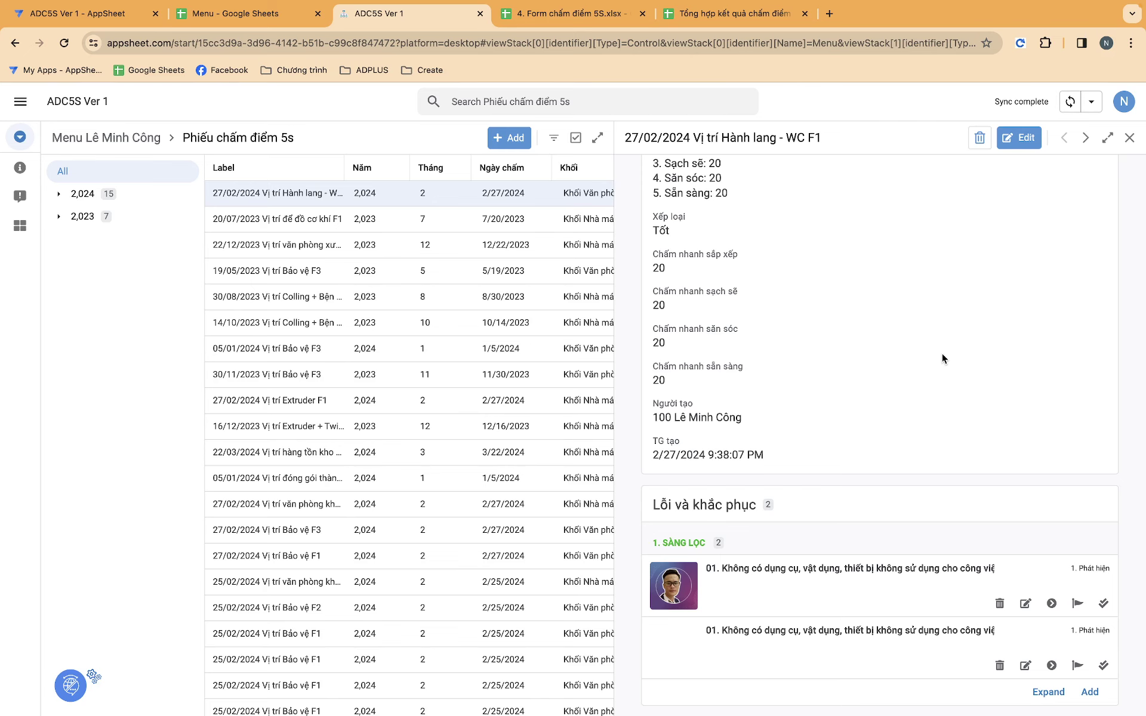
click(1129, 137)
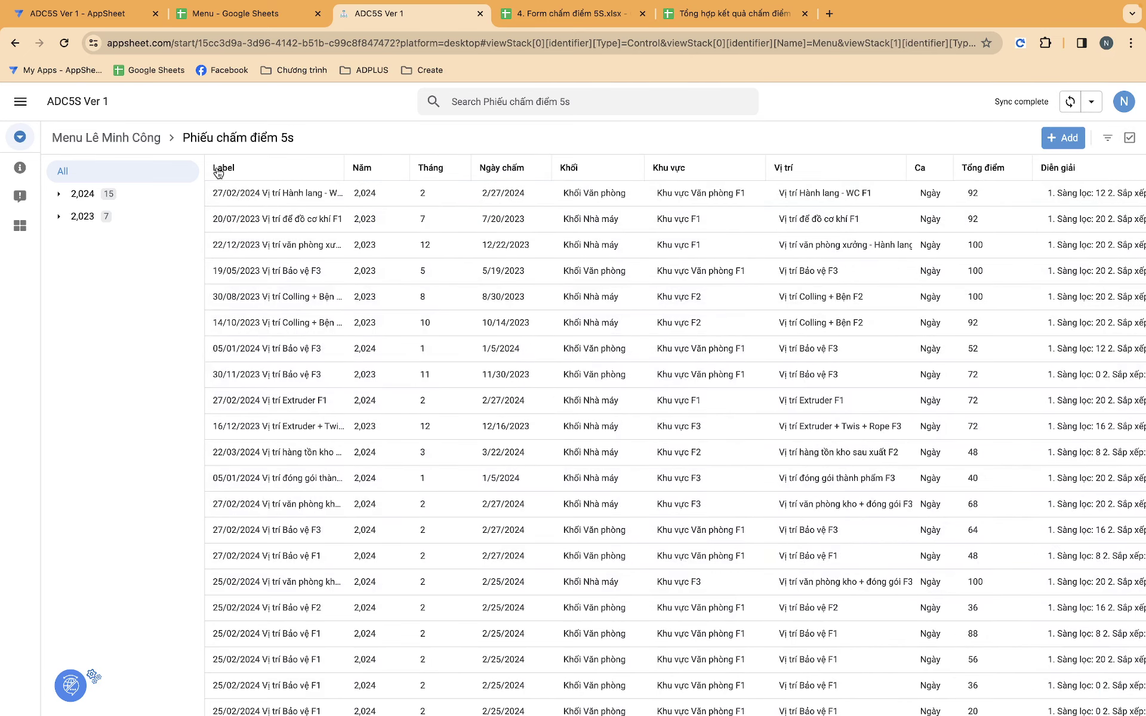
click(142, 139)
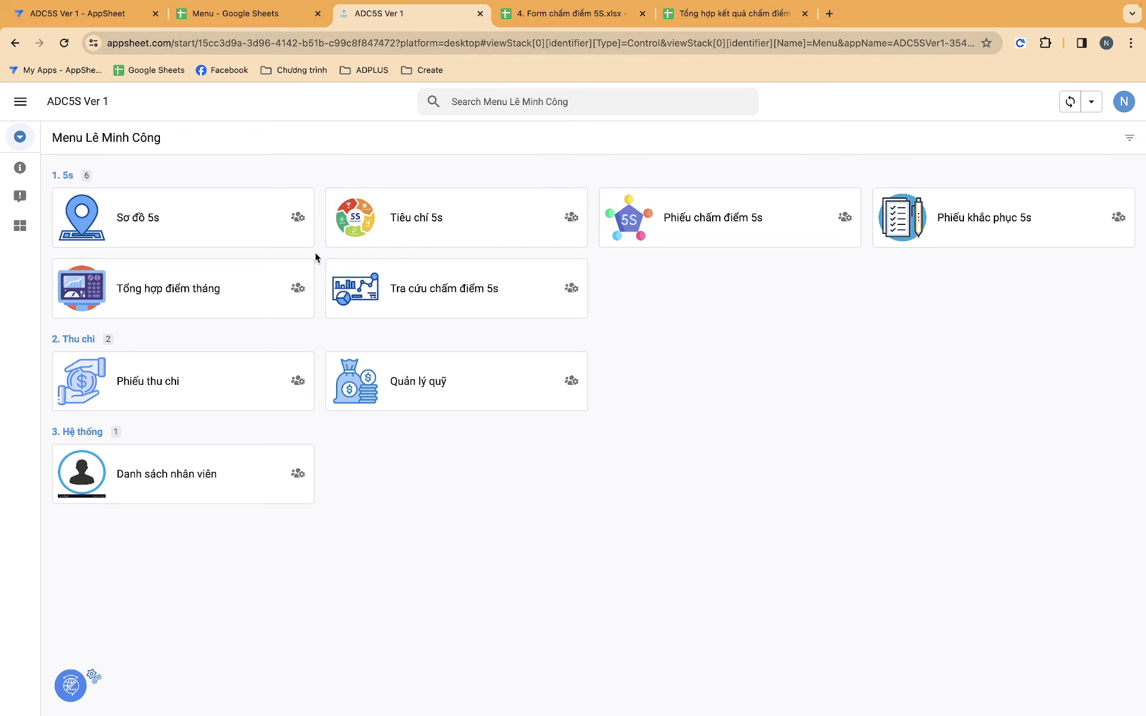
In Phiếu khắc phục 5s, filter to 1. Phát hiện, expand Khối Nhà máy into F1–F3, and open the first finding.
click(997, 218)
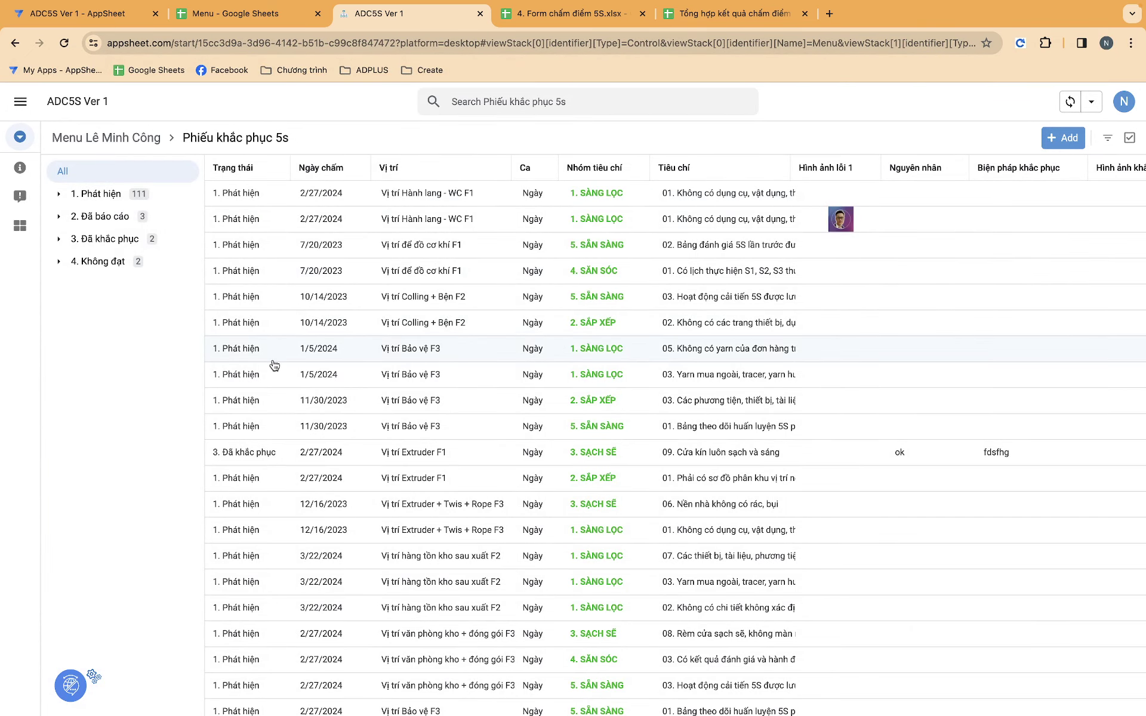
click(138, 194)
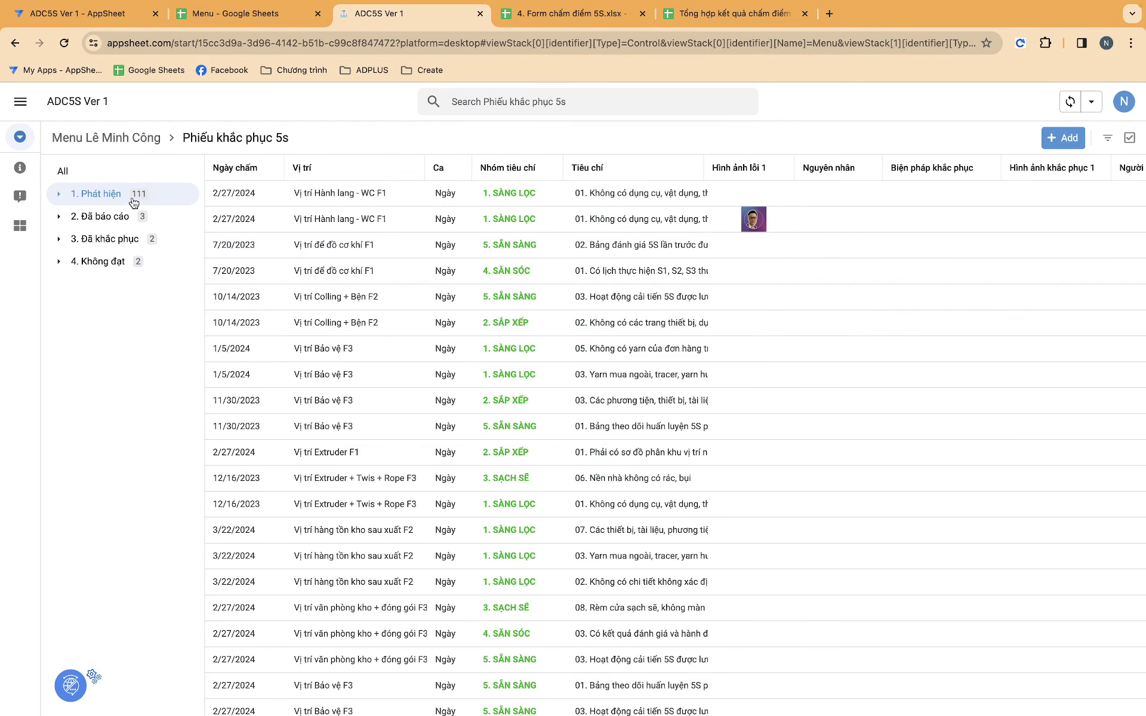
click(59, 194)
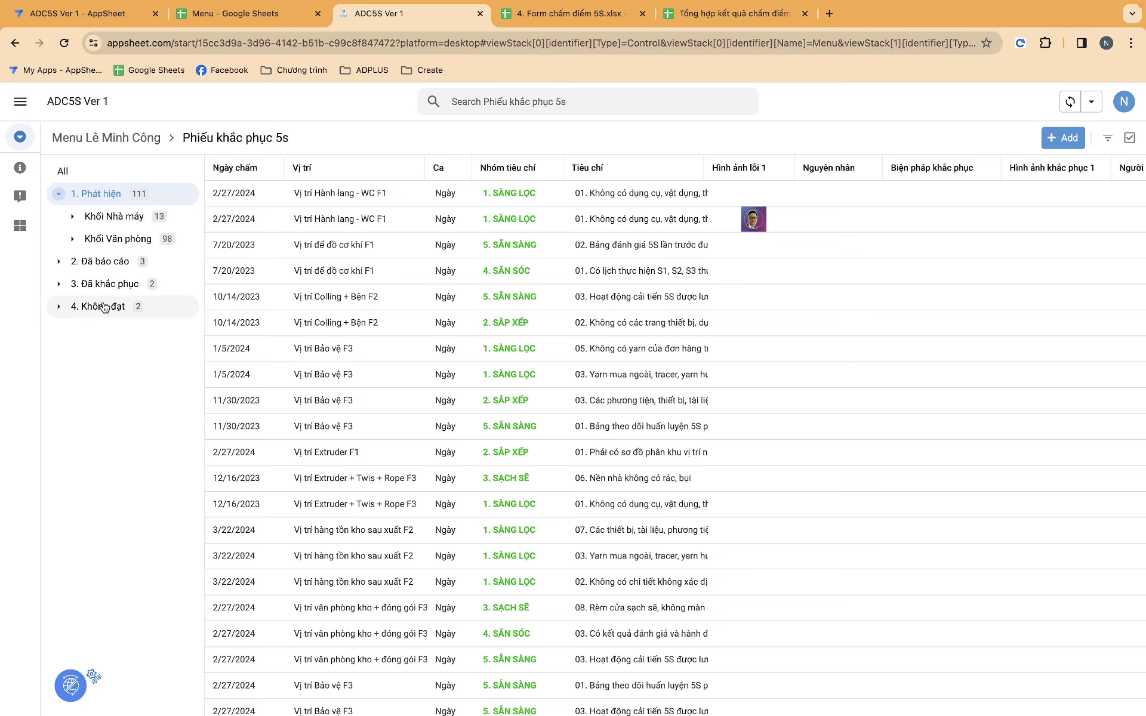
click(141, 222)
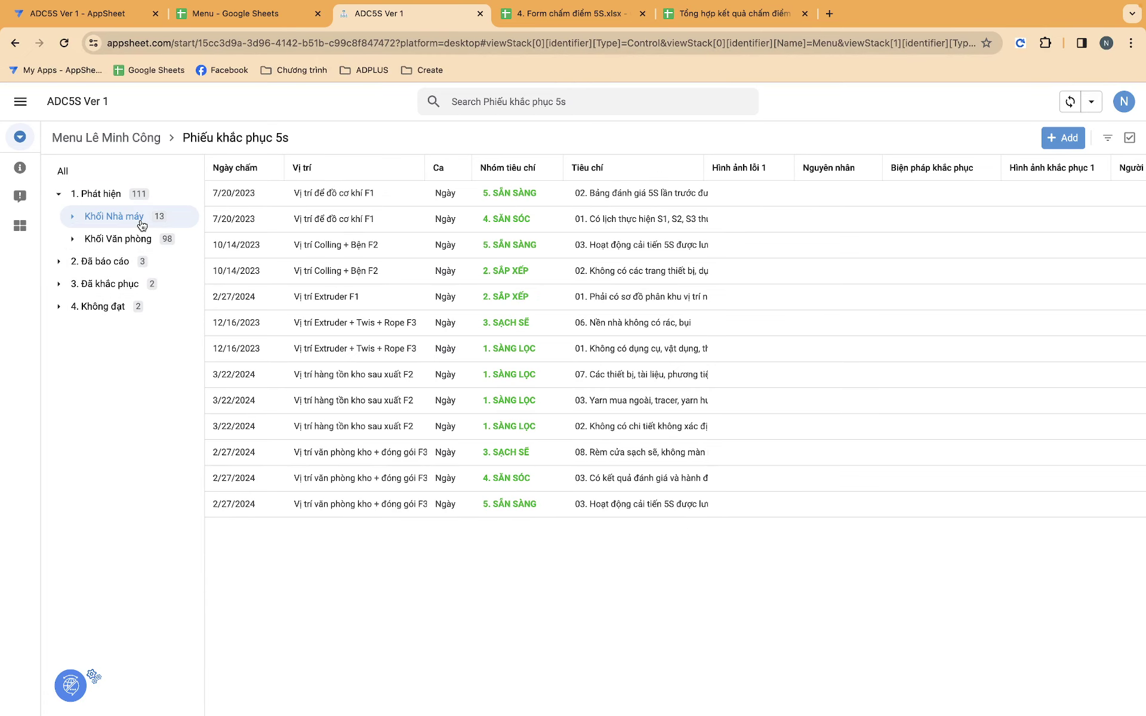
click(72, 217)
click(99, 196)
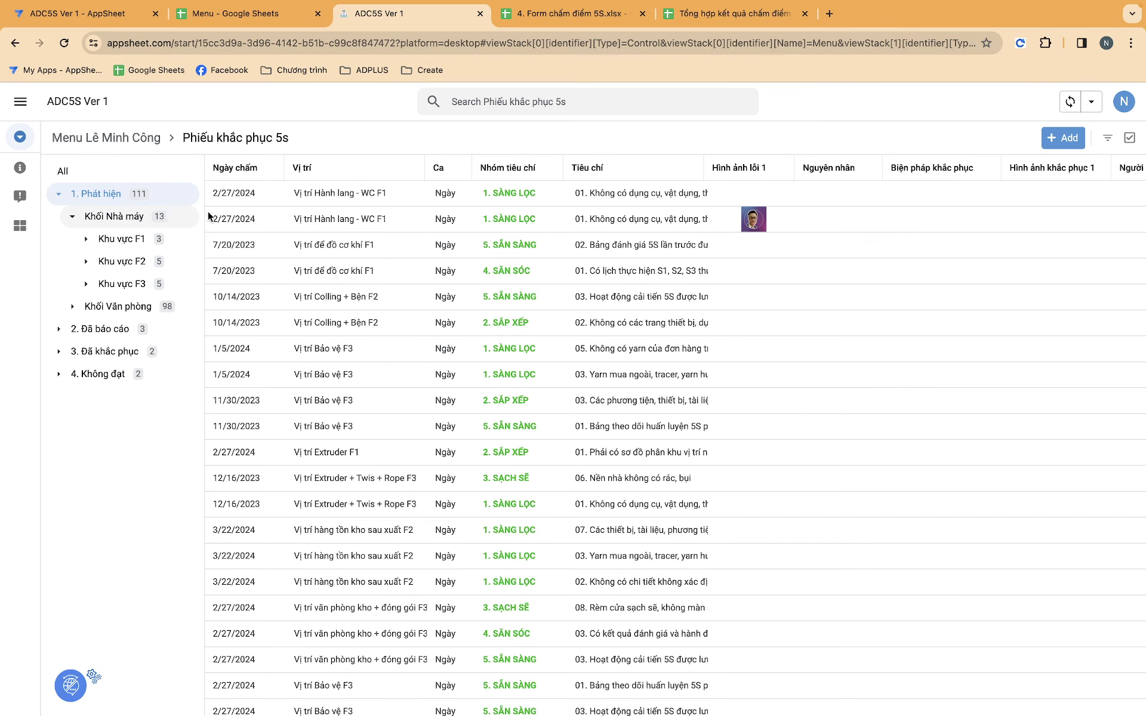
click(385, 197)
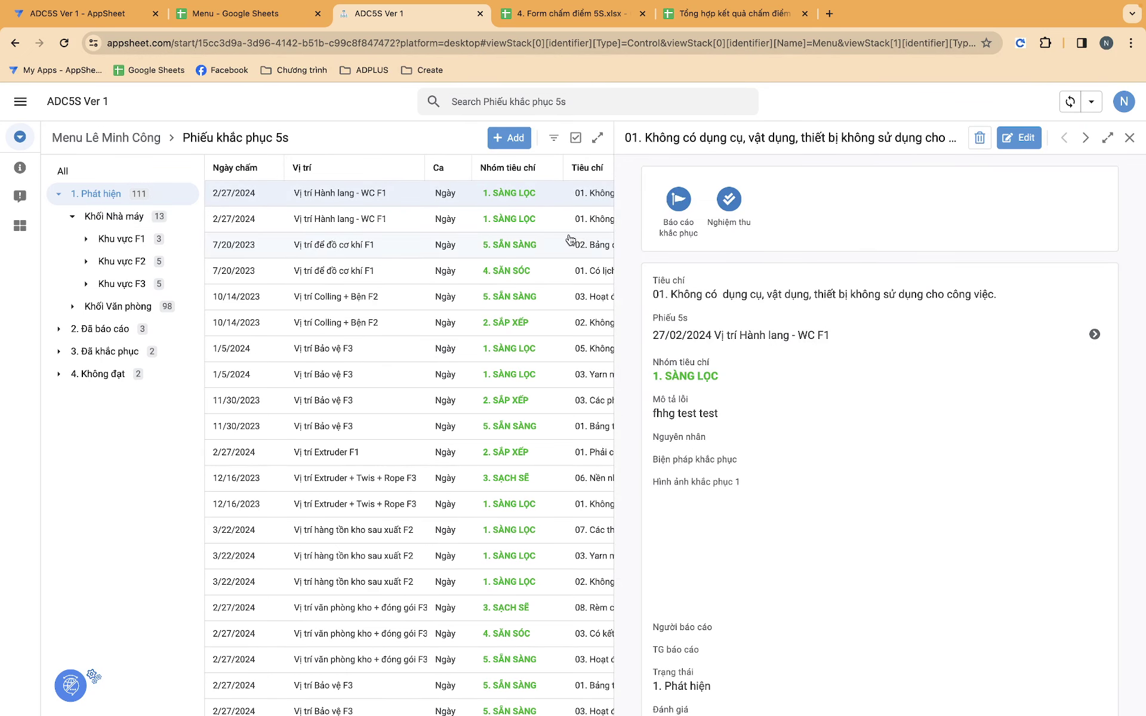
File a remediation report with cause 'tetsf', remedy 'gfgf' and photo Logo.jpg.
click(678, 200)
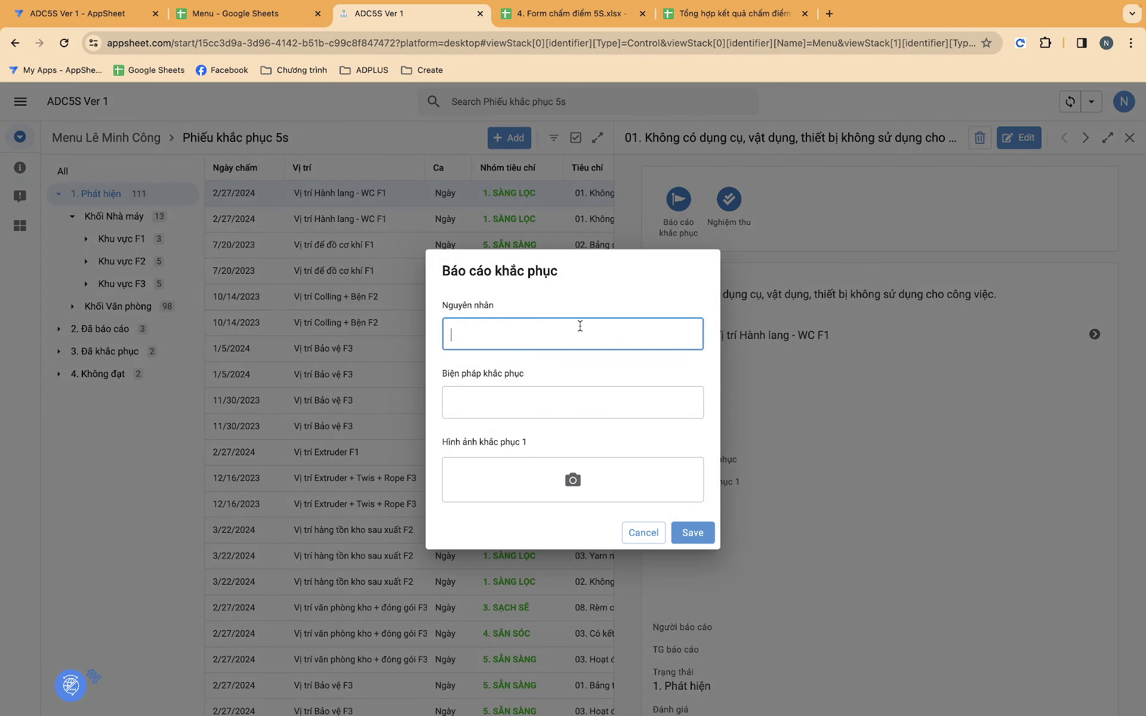
text(tetsf)
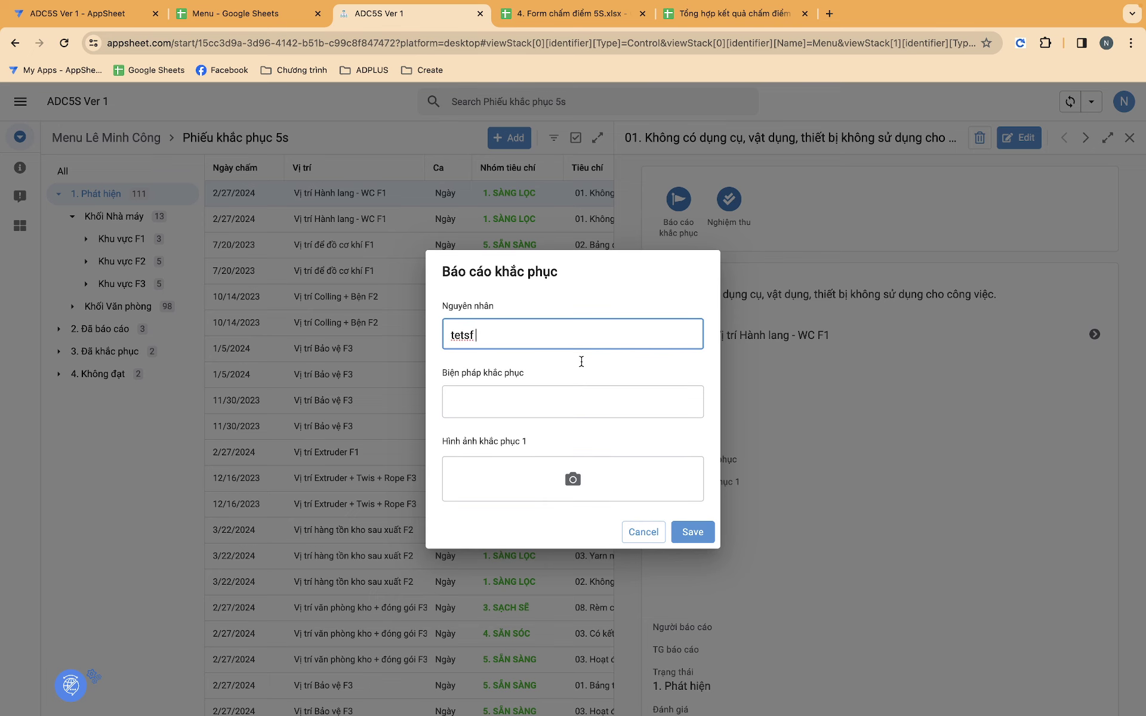
click(554, 395)
text(gfgf)
click(574, 482)
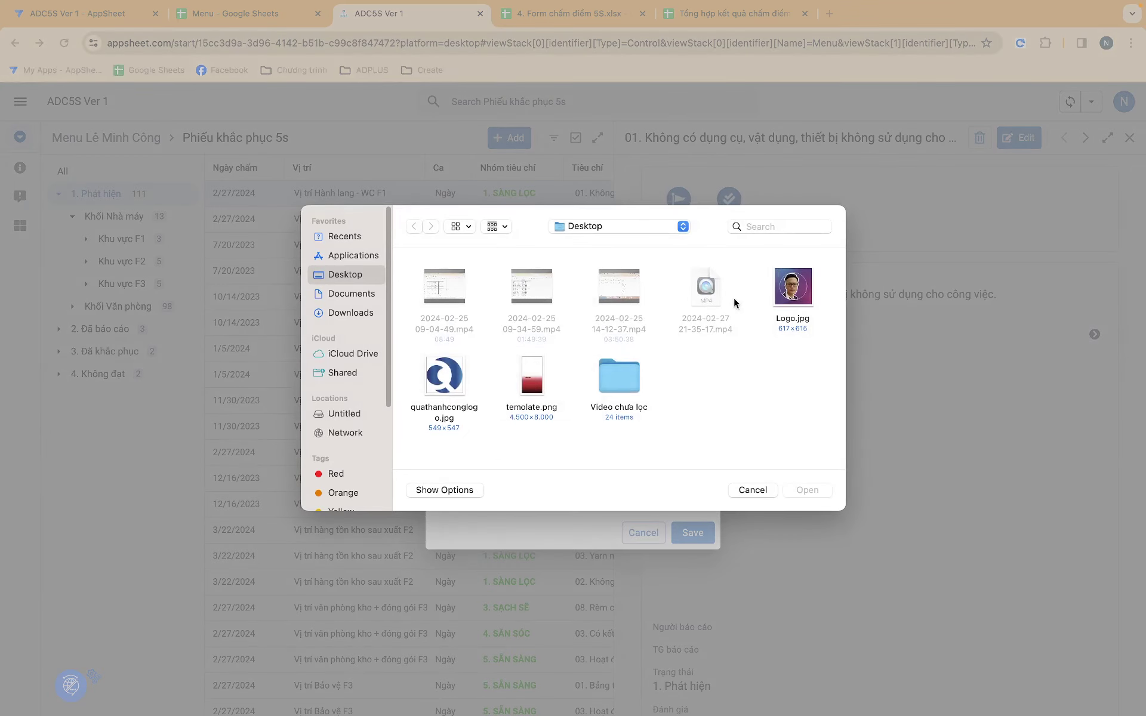
click(787, 297)
click(801, 489)
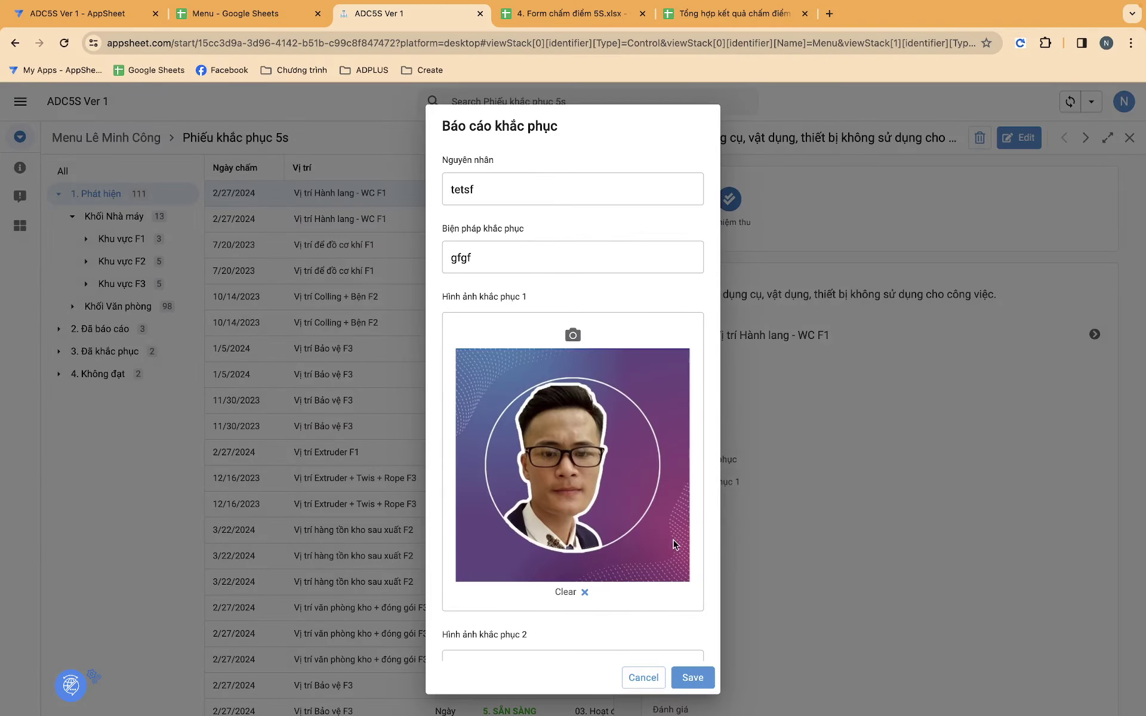
click(693, 678)
scroll(752, 340, down, 5)
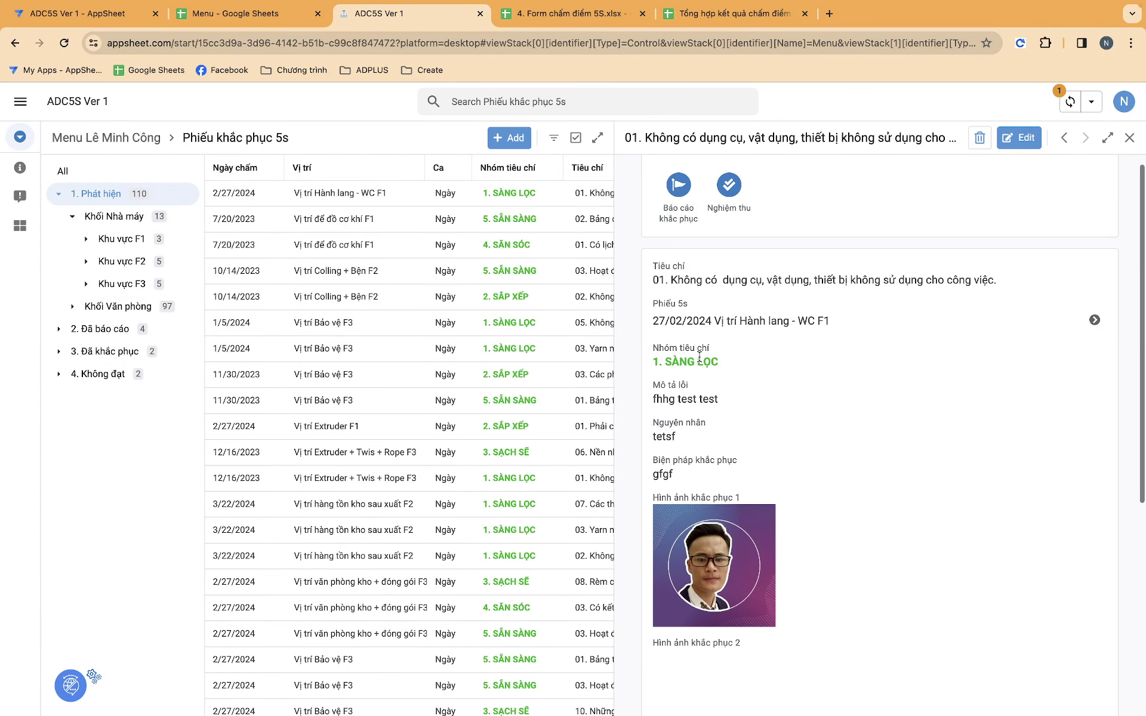
scroll(729, 347, down, 5)
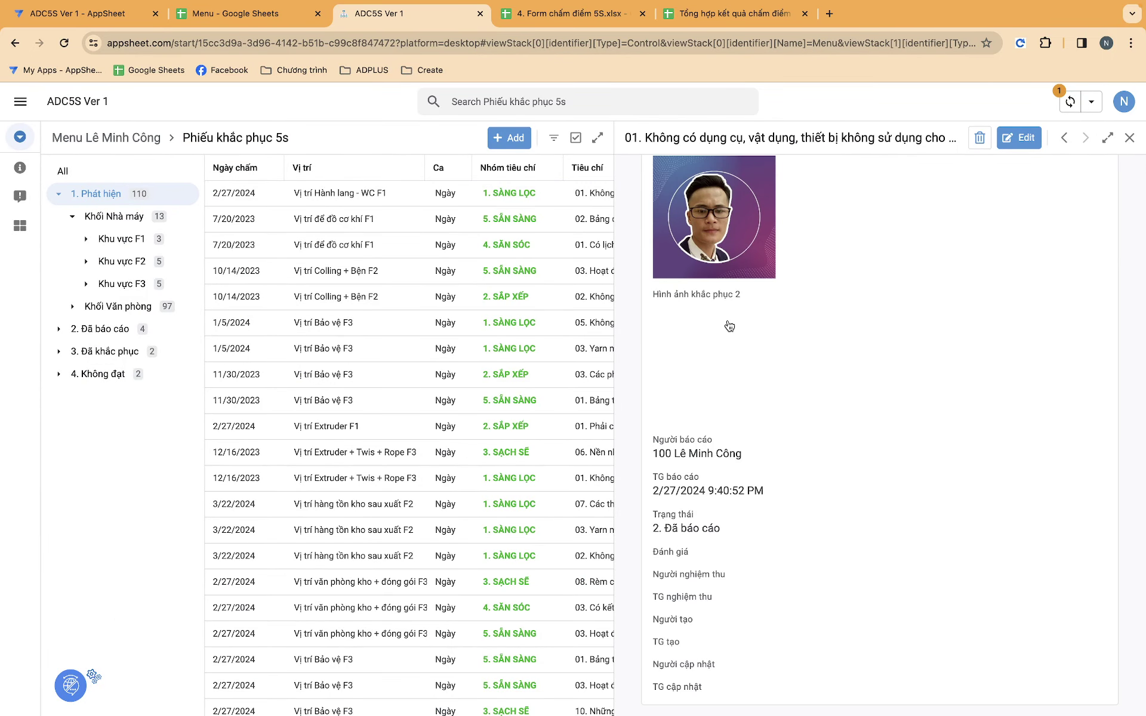
scroll(730, 325, up, 5)
Record the finding's acceptance check as 2. Không đạt.
click(729, 200)
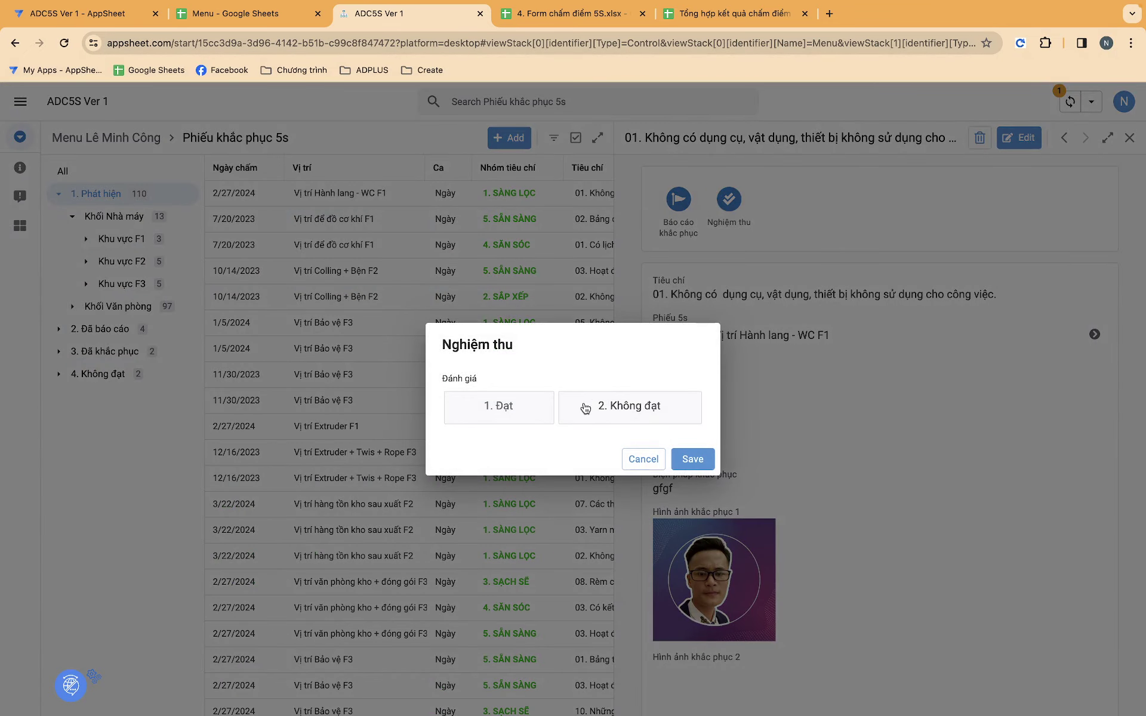
click(600, 411)
click(692, 459)
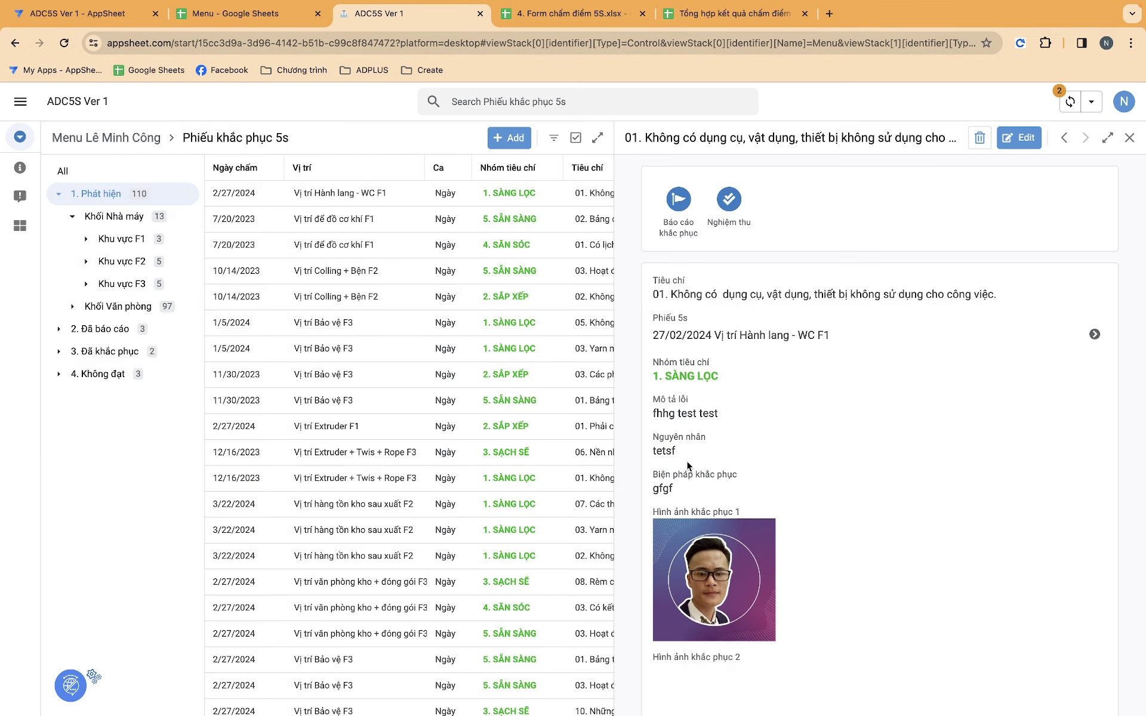
scroll(657, 406, down, 5)
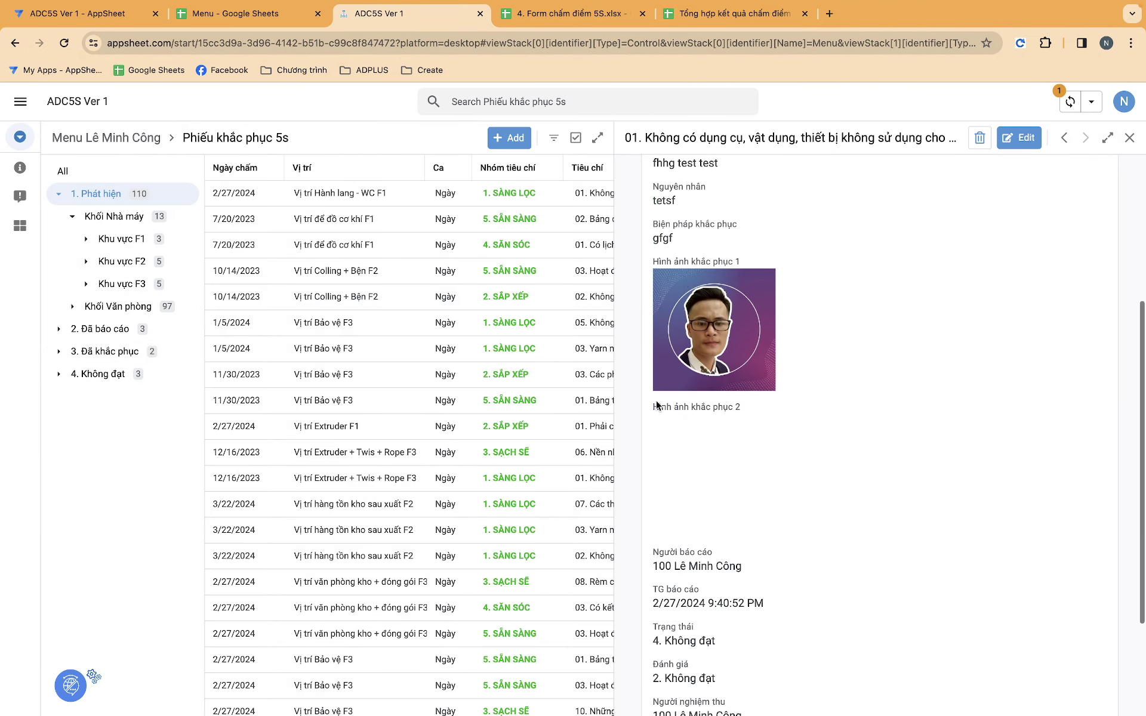
scroll(657, 406, down, 2)
scroll(699, 413, up, 6)
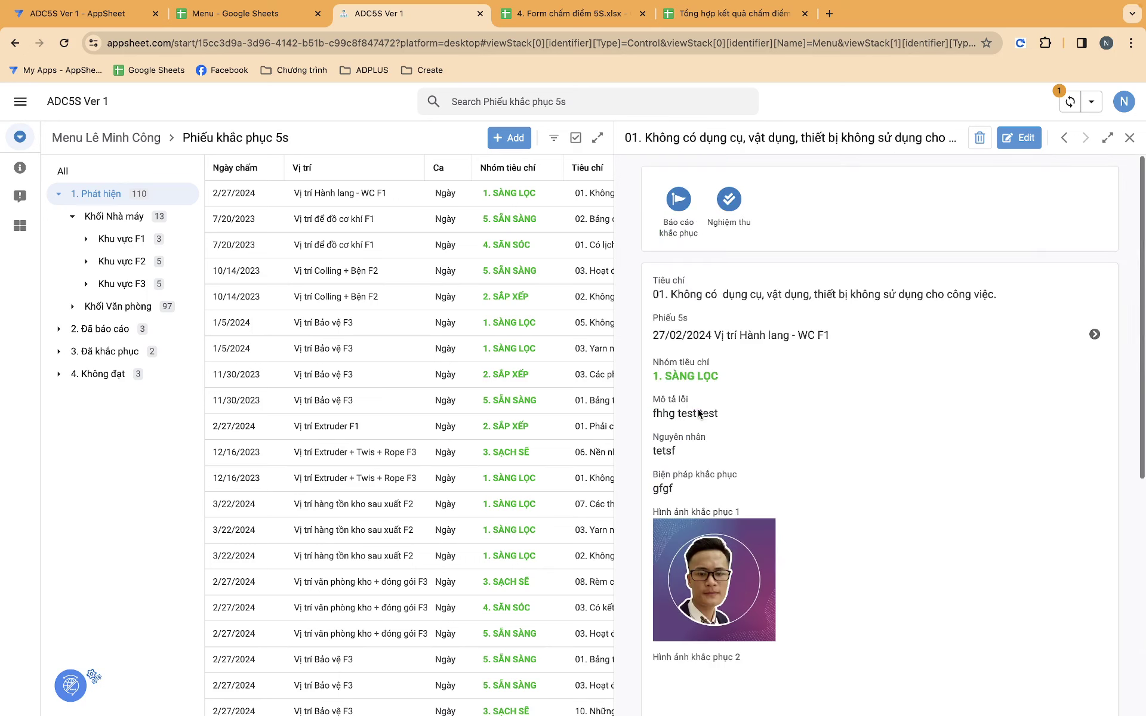
Extend the remedy text with 'fdhgjhg', save the report, and return to the home menu.
click(679, 200)
click(590, 258)
text(fd)
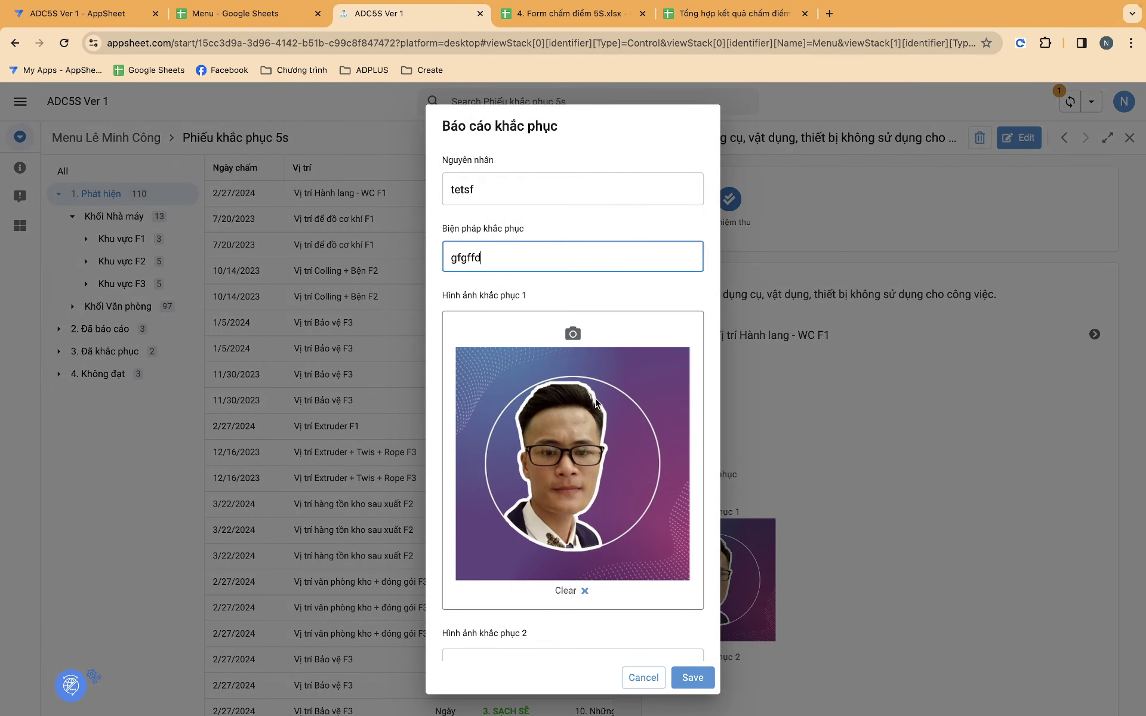
text(hgjhg)
click(692, 678)
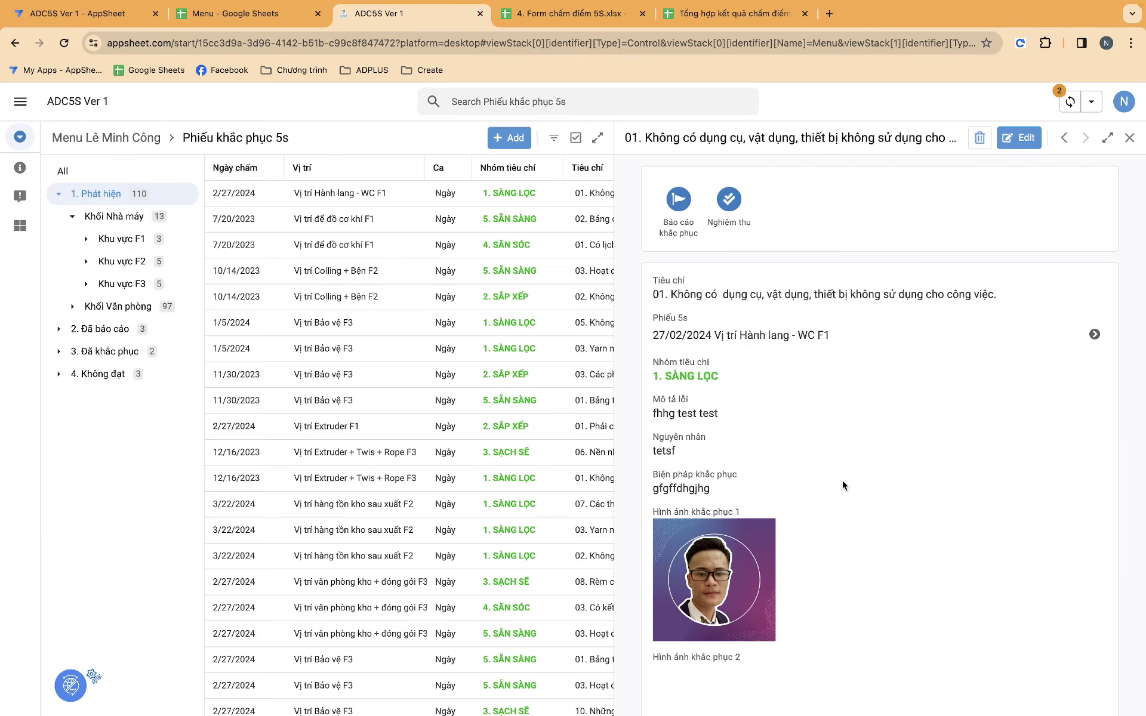
scroll(843, 480, down, 4)
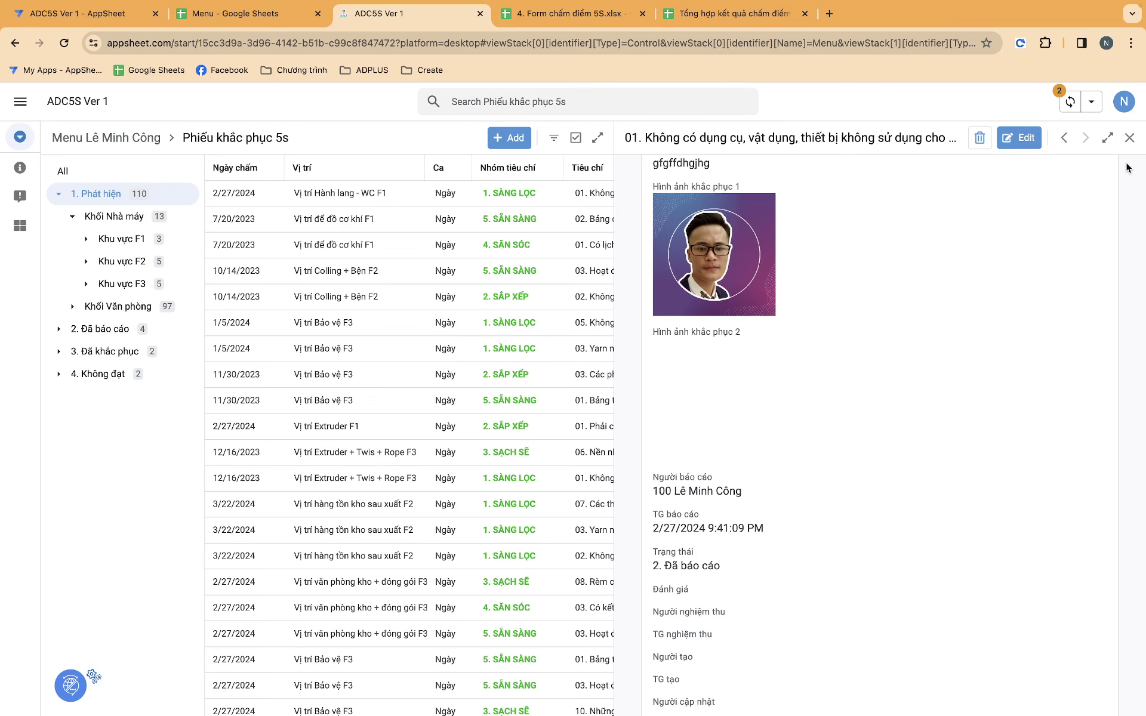
click(1129, 139)
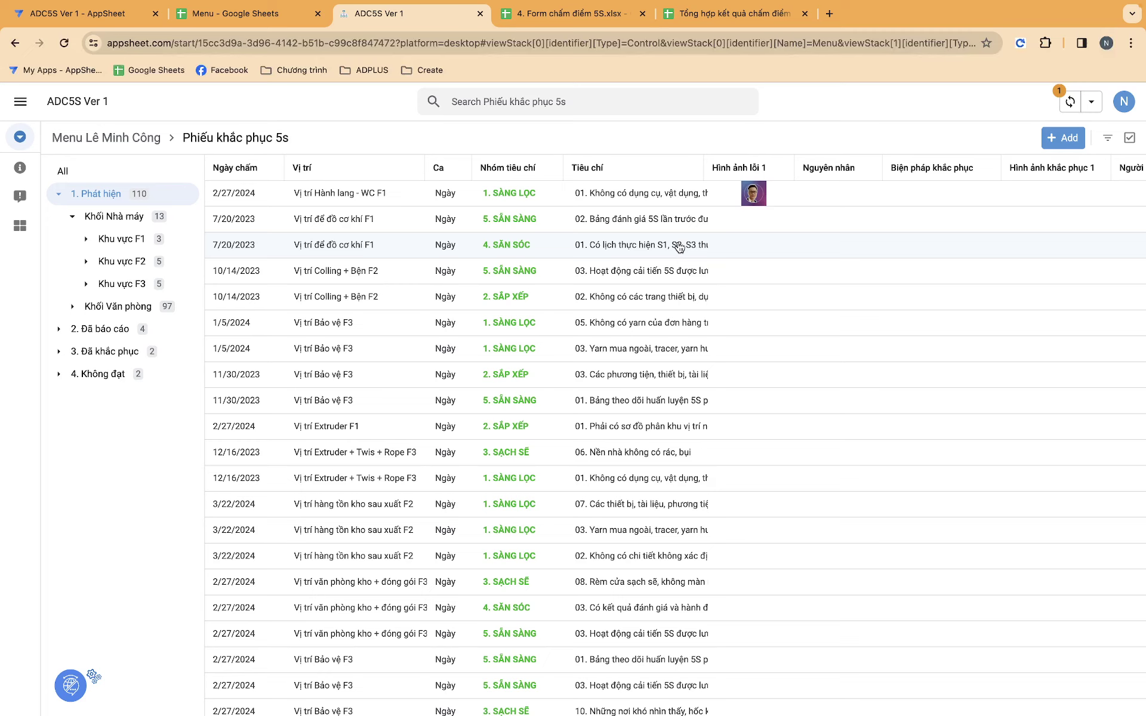
click(136, 139)
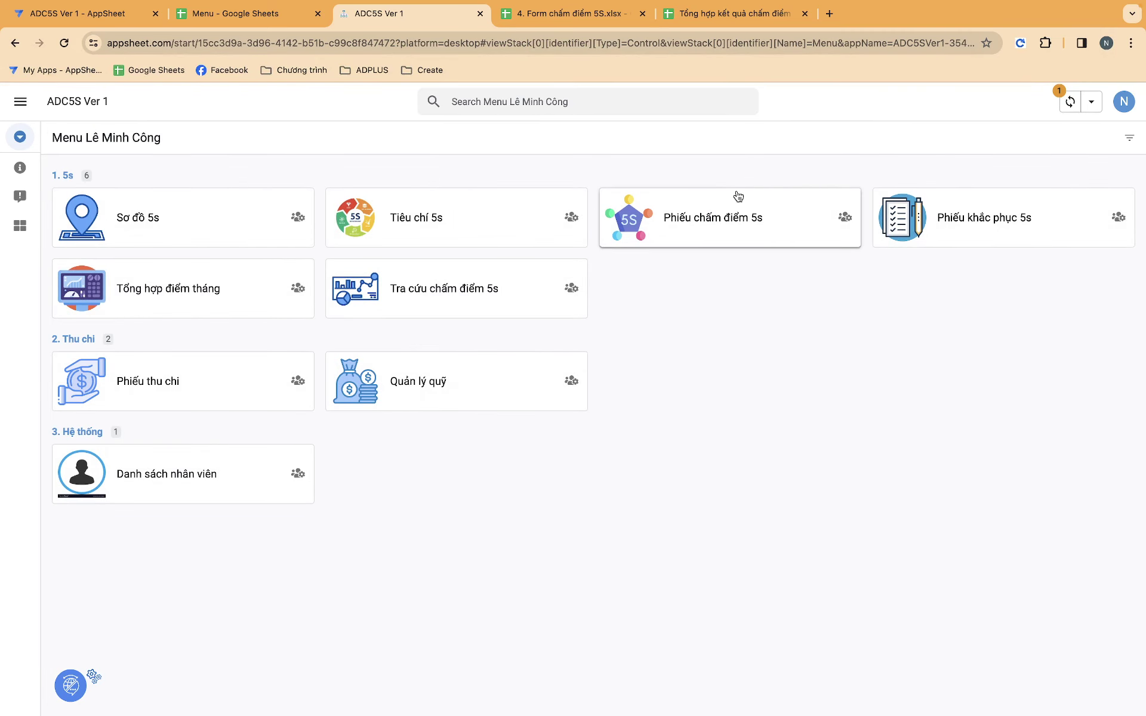
Open the Tổng hợp điểm tháng monthly summary, then start and discard a new entry.
click(203, 276)
click(1064, 138)
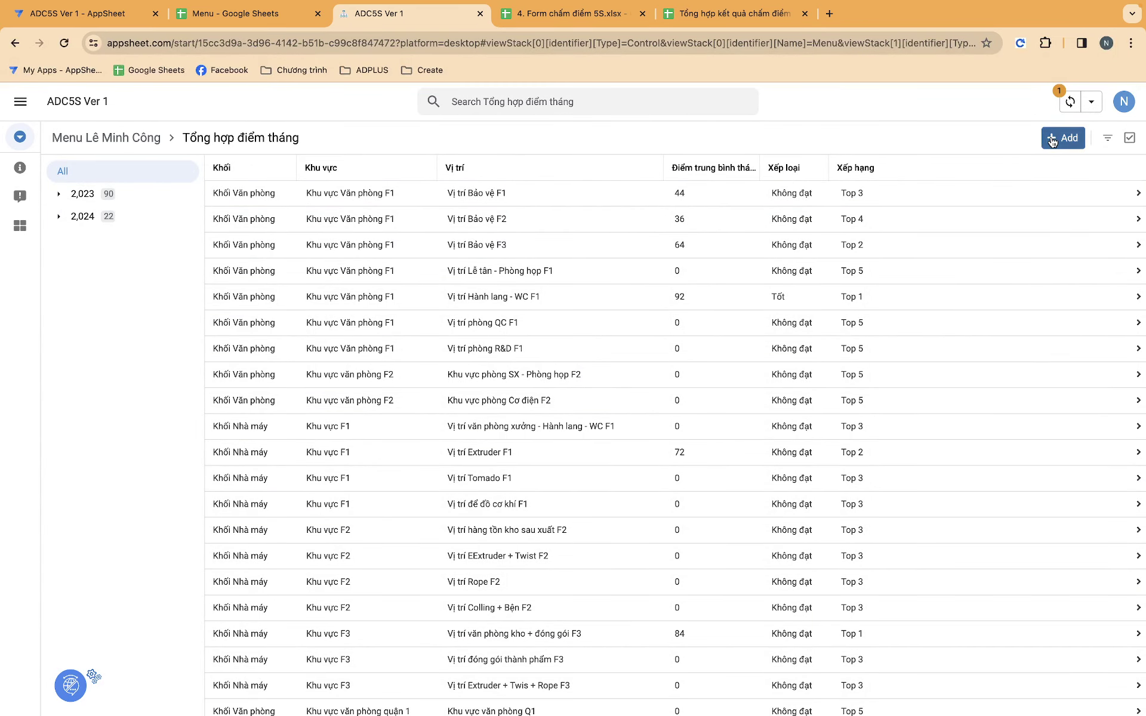
click(1049, 103)
Filter the summaries by year, month and Khối, ending on 2024 › 2 › Khối Nhà máy.
click(96, 199)
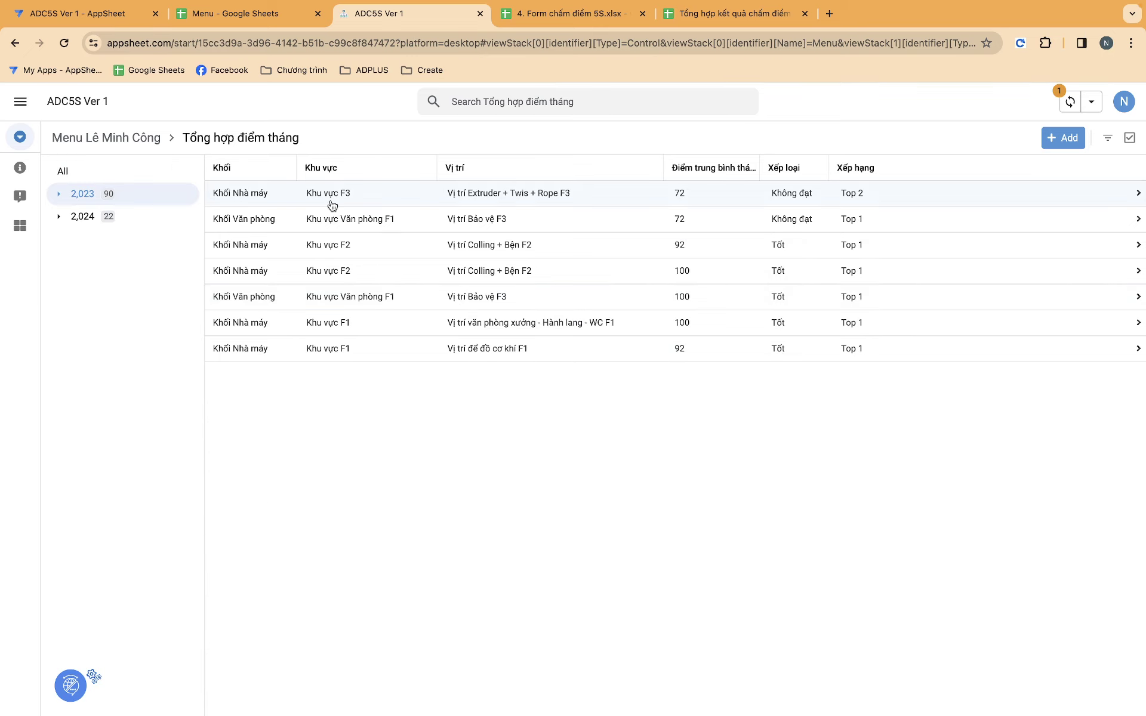
click(59, 216)
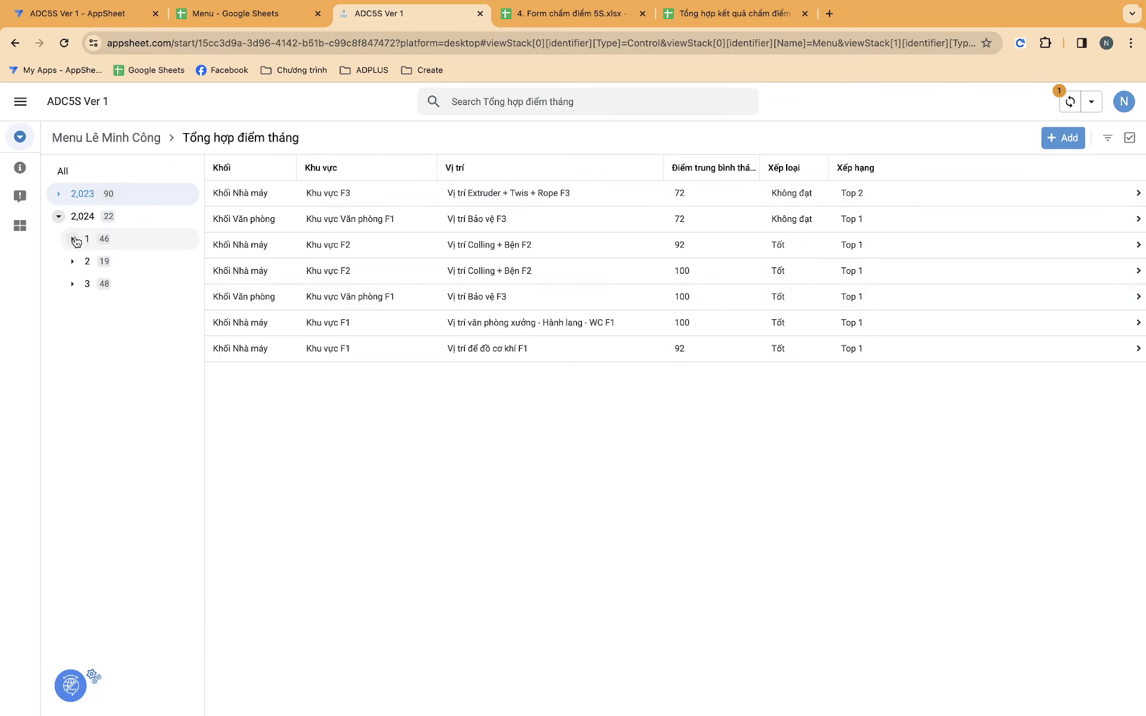
click(72, 239)
click(104, 264)
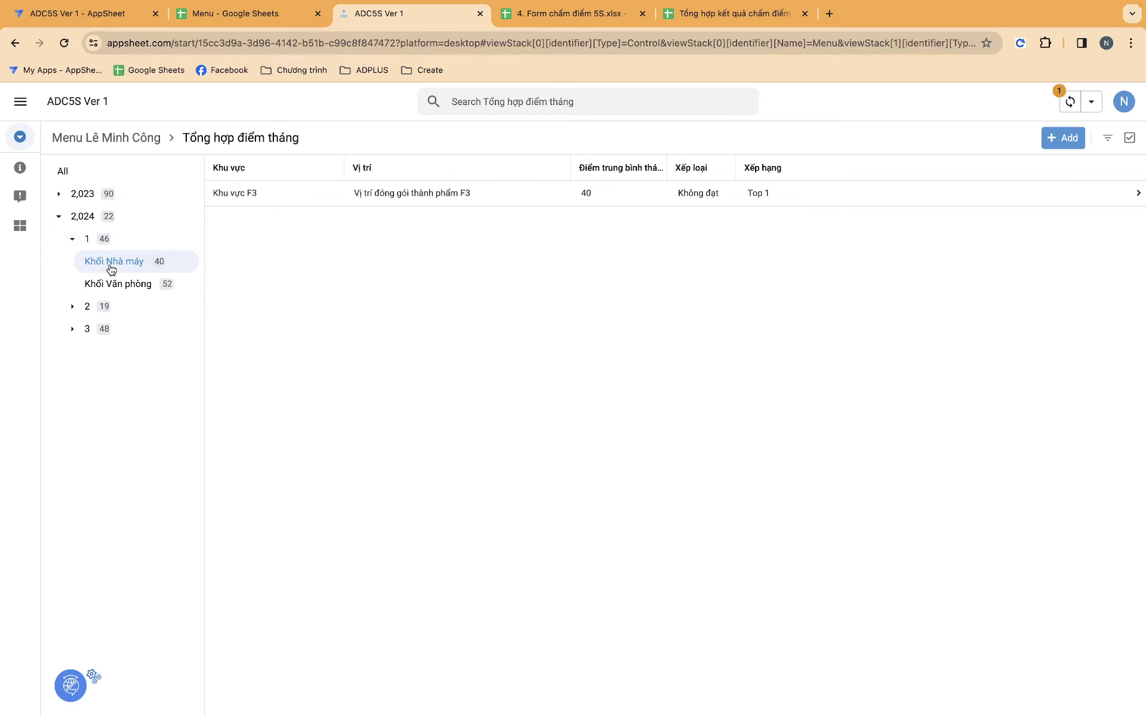
click(149, 290)
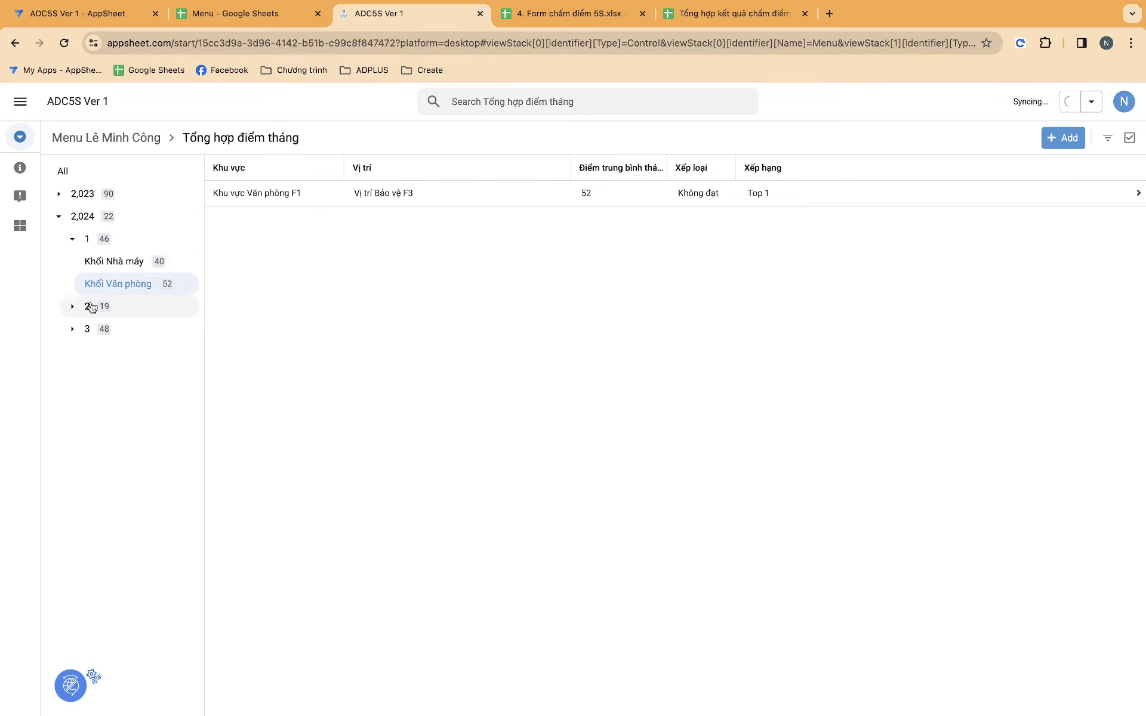
click(72, 312)
click(72, 309)
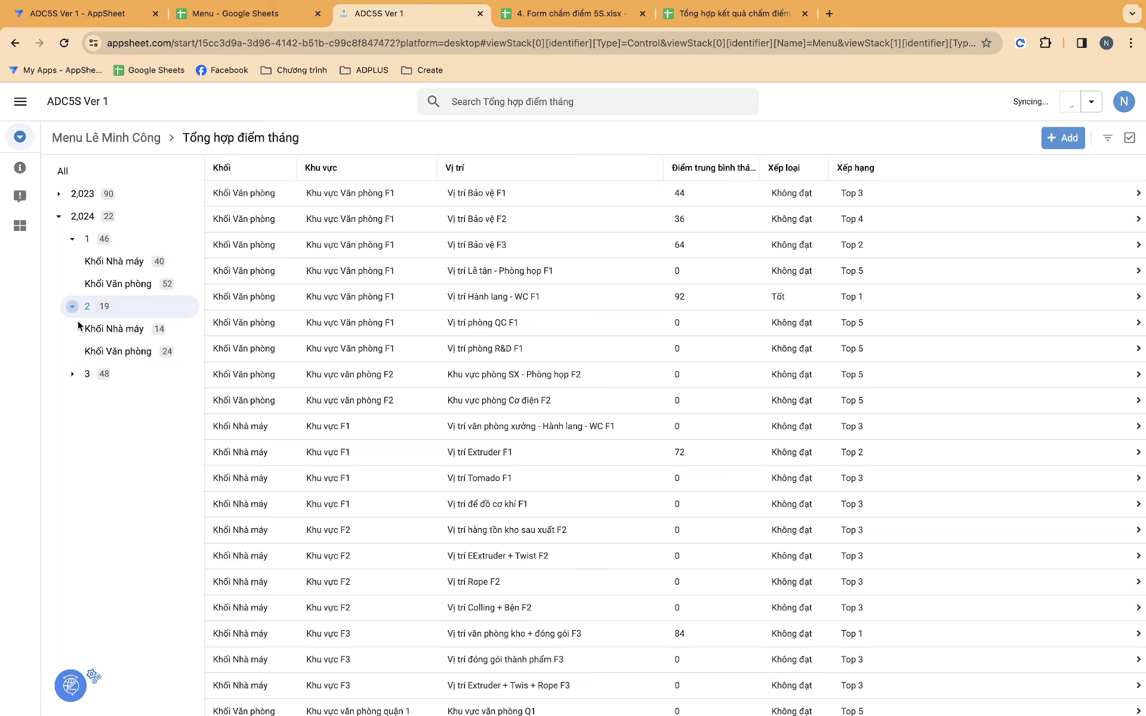
click(99, 328)
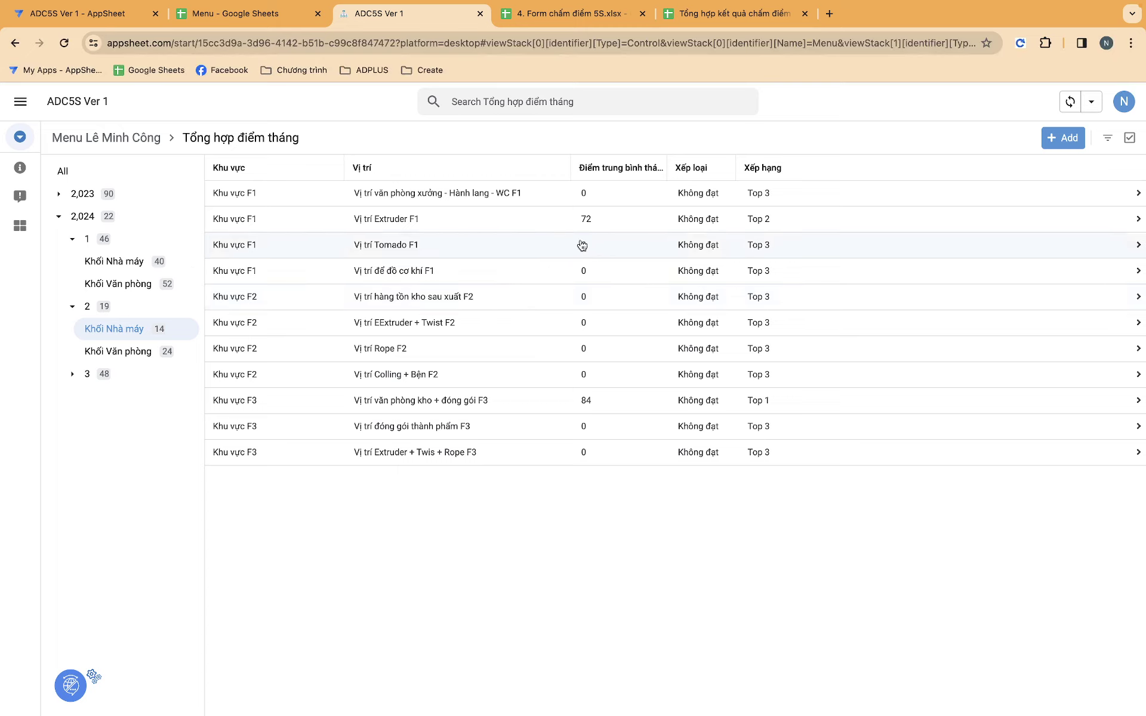
View the first location's full score record, close it, and return to the main menu.
click(314, 201)
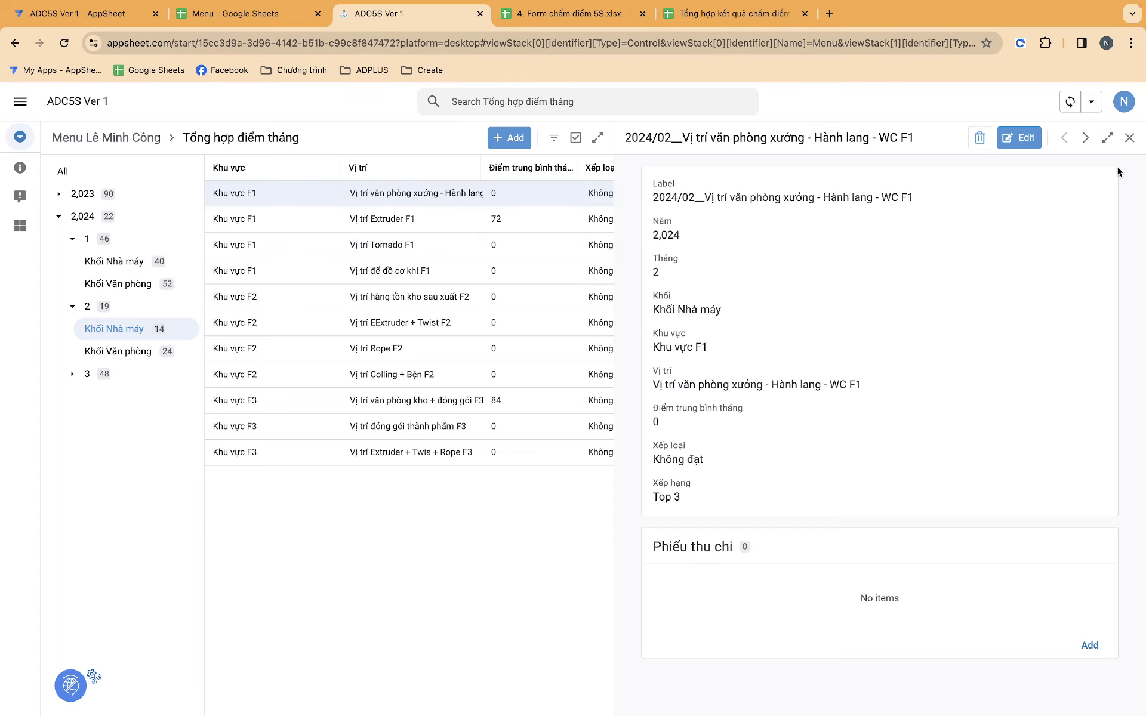
click(1130, 138)
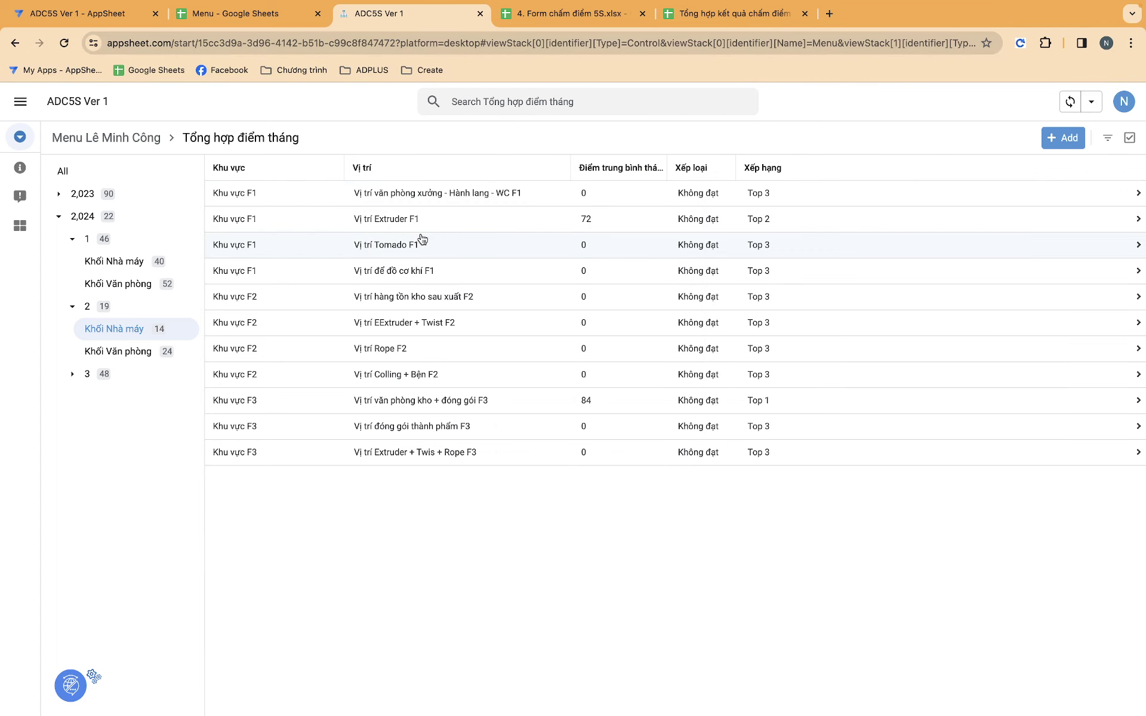
click(140, 138)
Open the Phiếu thu chi income and expense list twice, returning to the main menu.
click(248, 382)
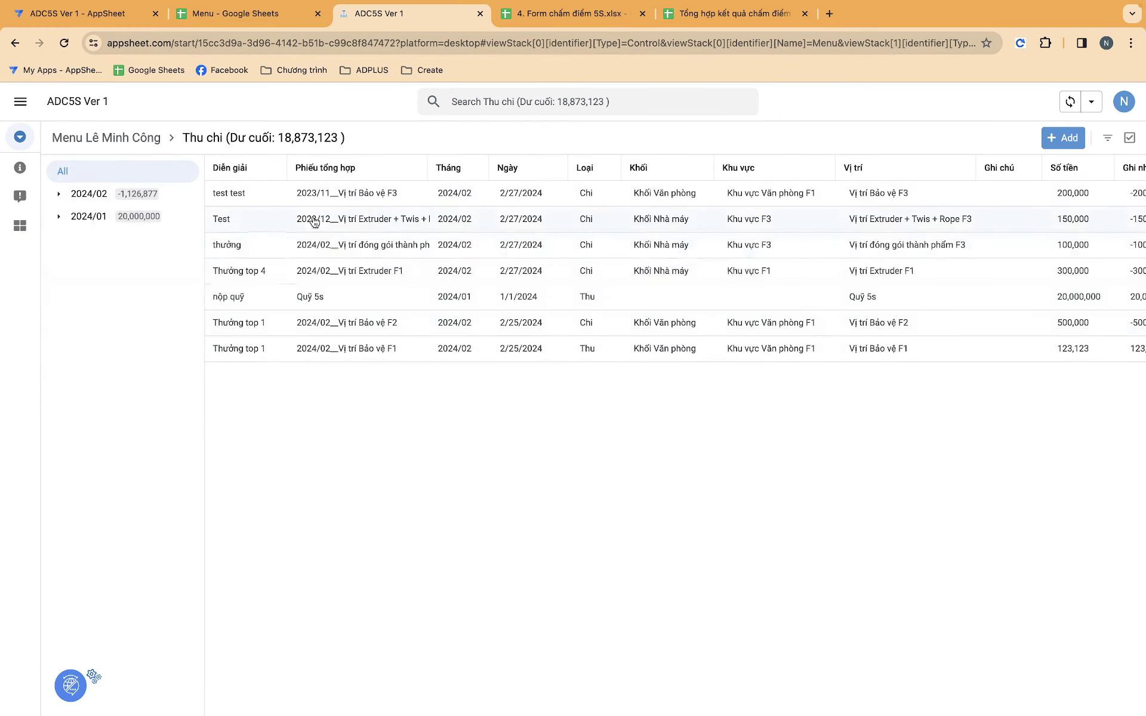
click(151, 149)
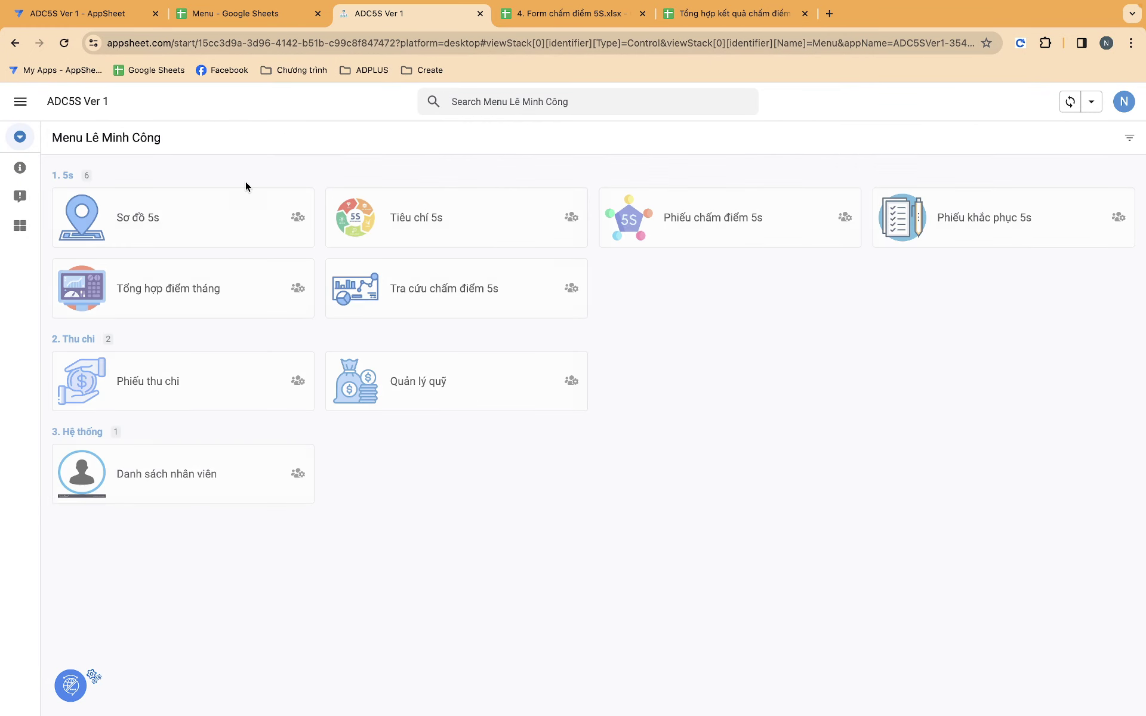
click(200, 367)
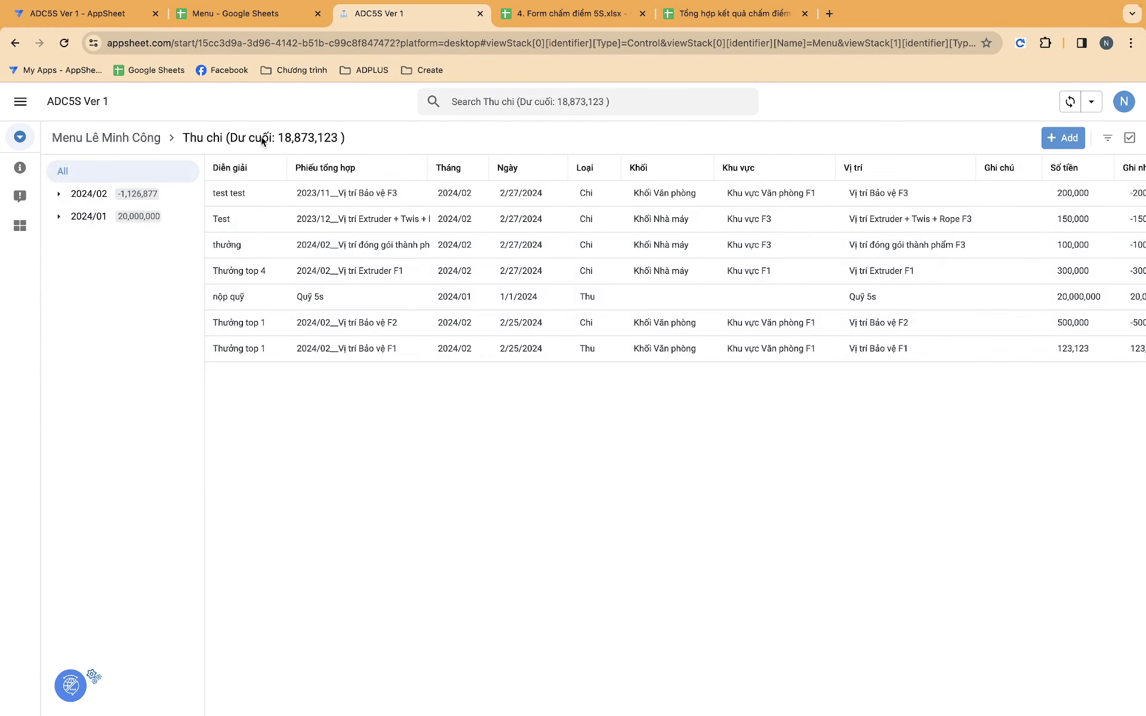
click(137, 141)
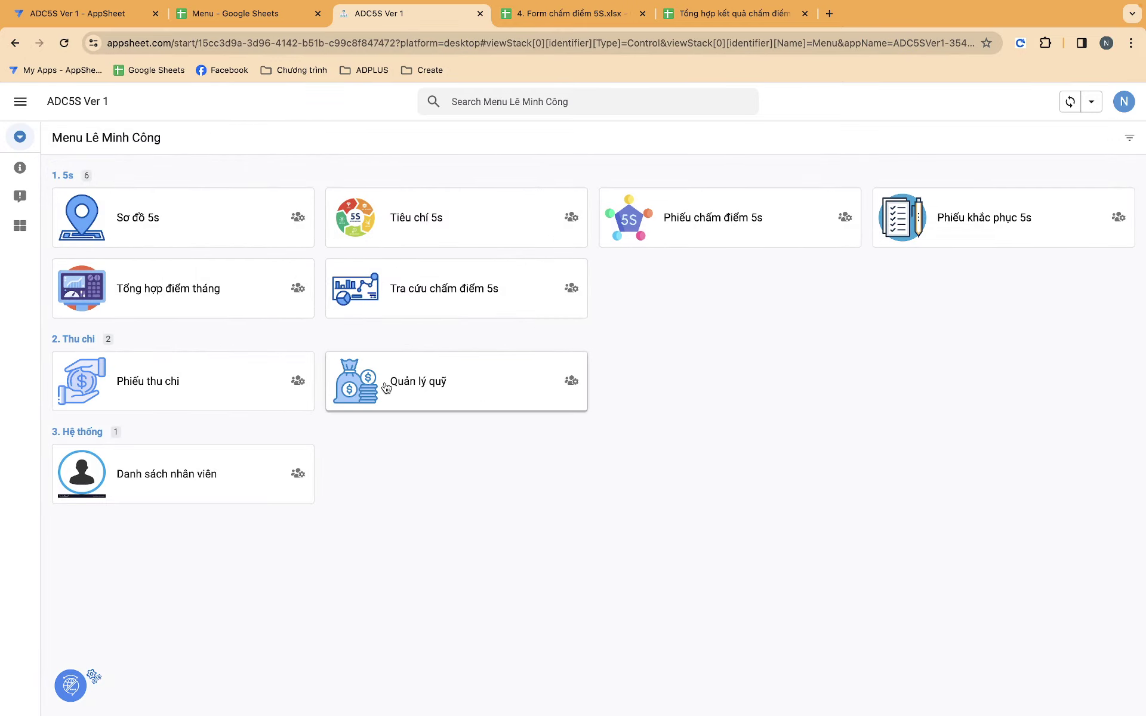
Open the Quỹ 5s fund's Edit form in Quản lý quỹ, close it, then open Tra cứu chấm điểm 5s.
click(391, 389)
click(302, 197)
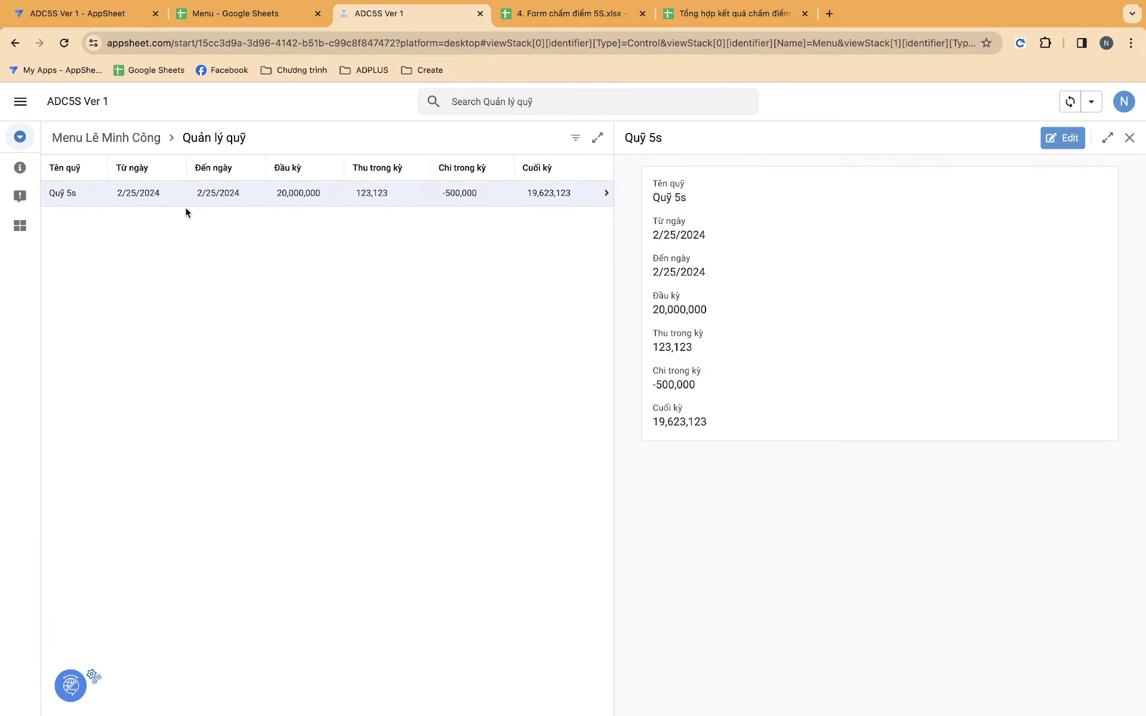
click(1061, 138)
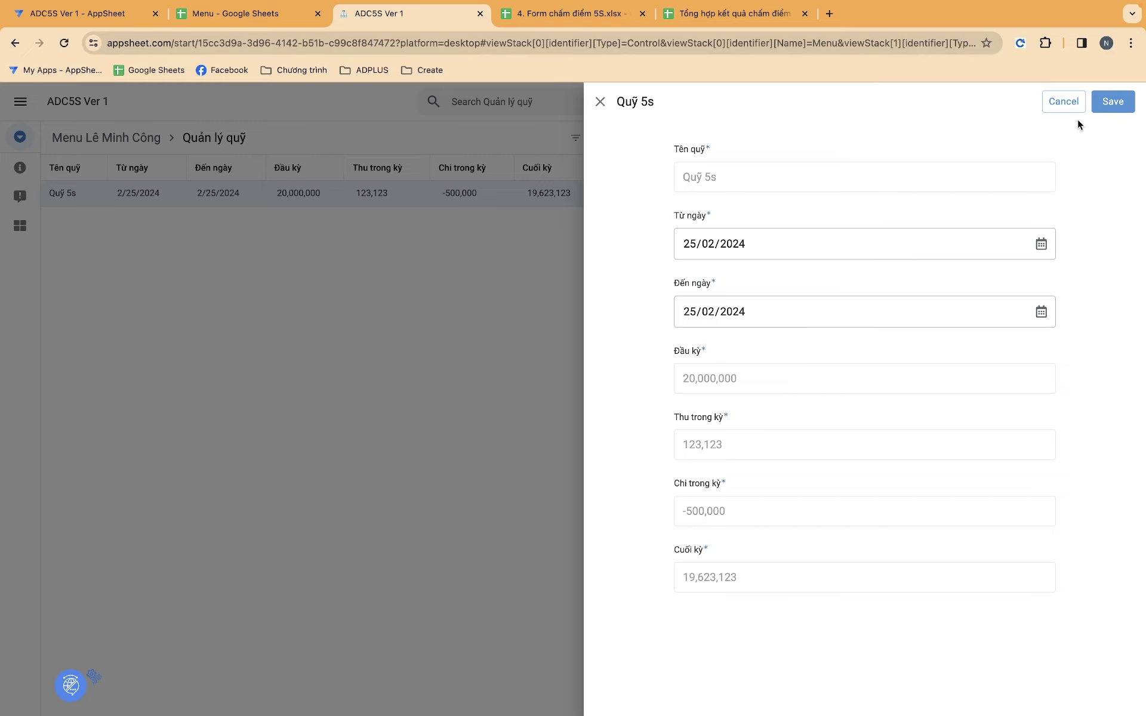
click(1111, 103)
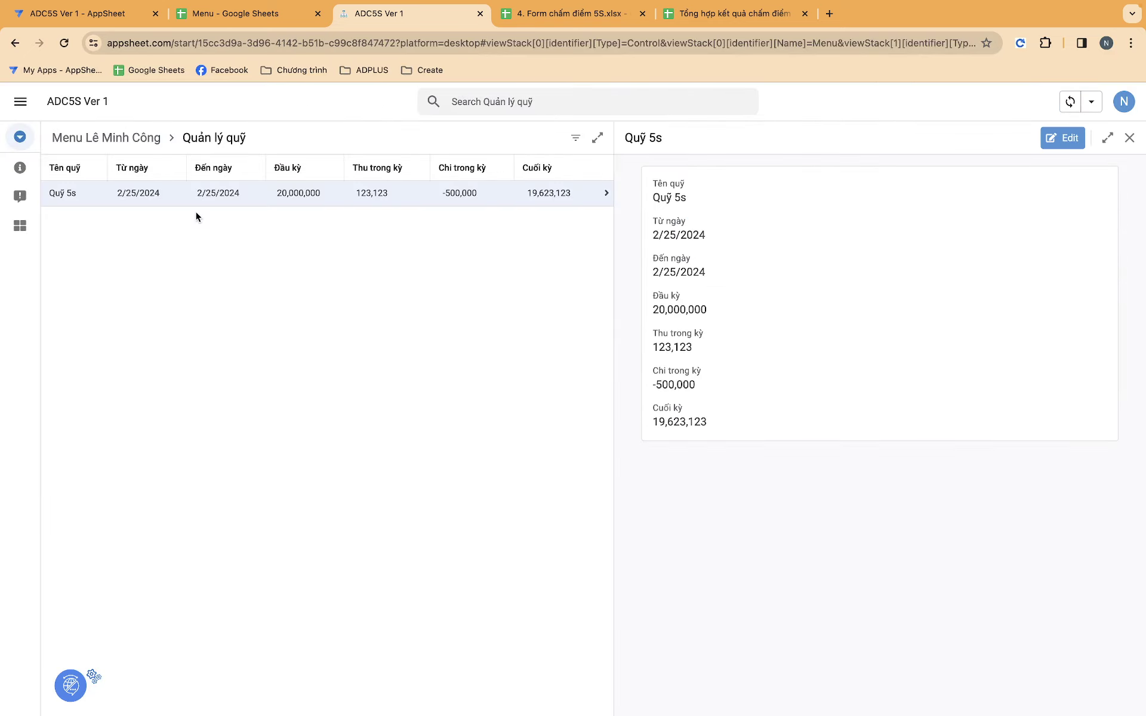
click(143, 138)
click(413, 283)
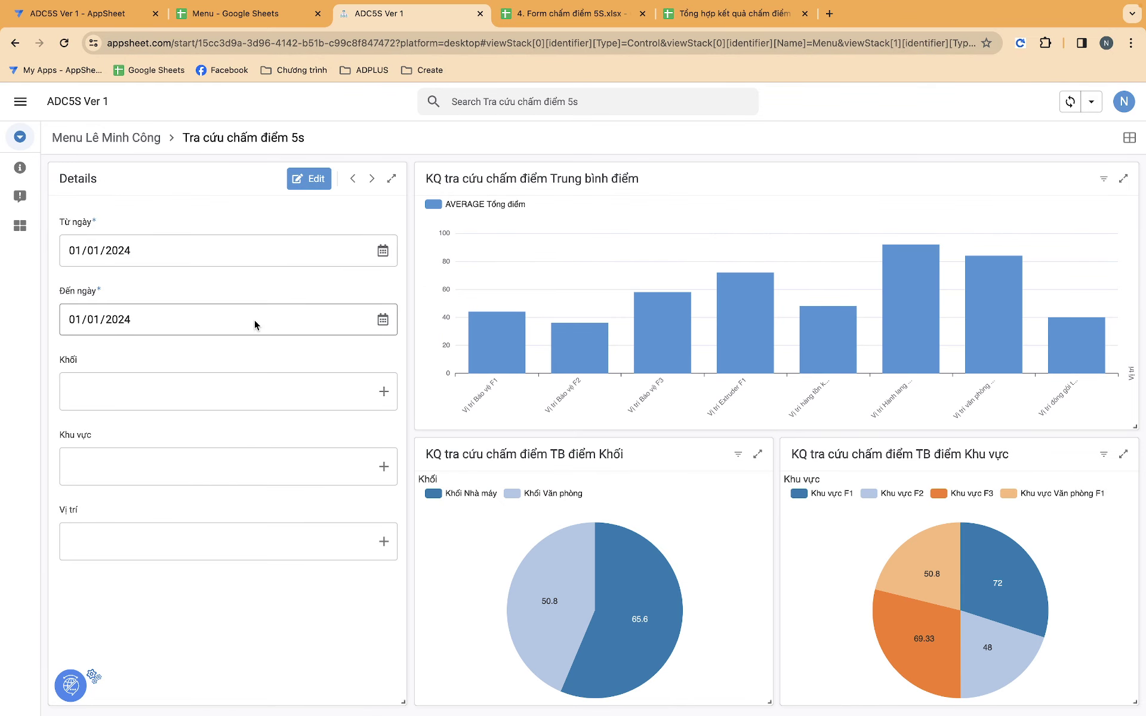
Set the Đến ngày end date to 14/09/2024 and apply it to the charts.
click(382, 323)
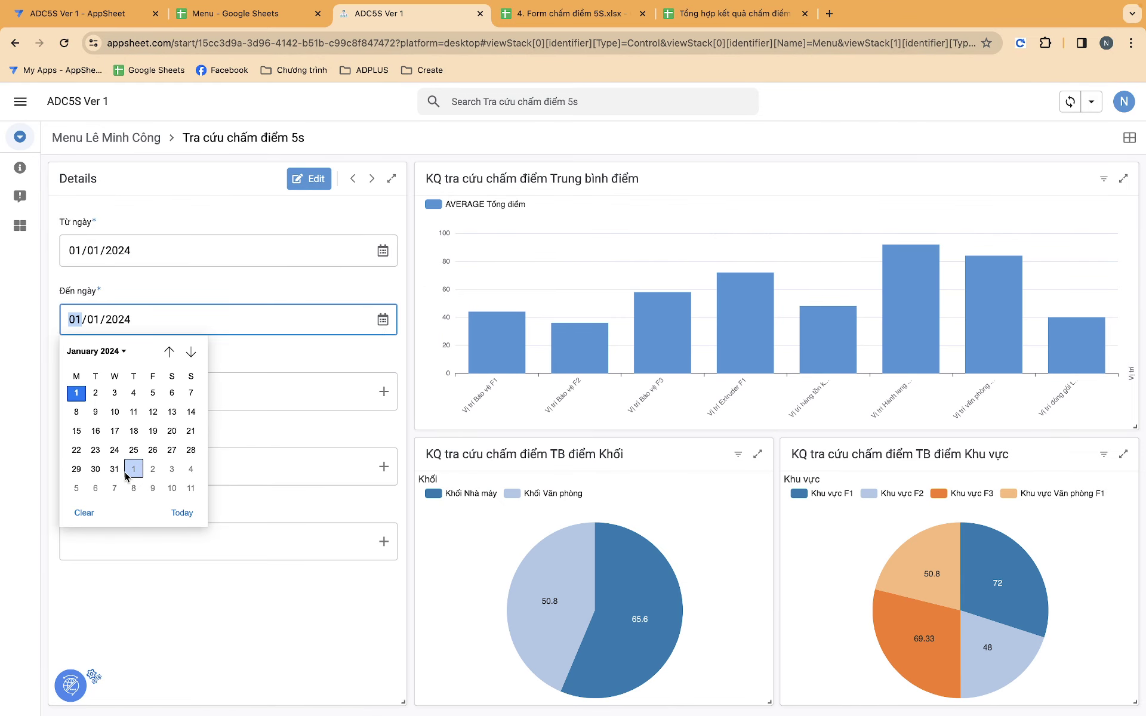
scroll(127, 472, down, 3)
scroll(128, 476, down, 2)
scroll(127, 476, down, 10)
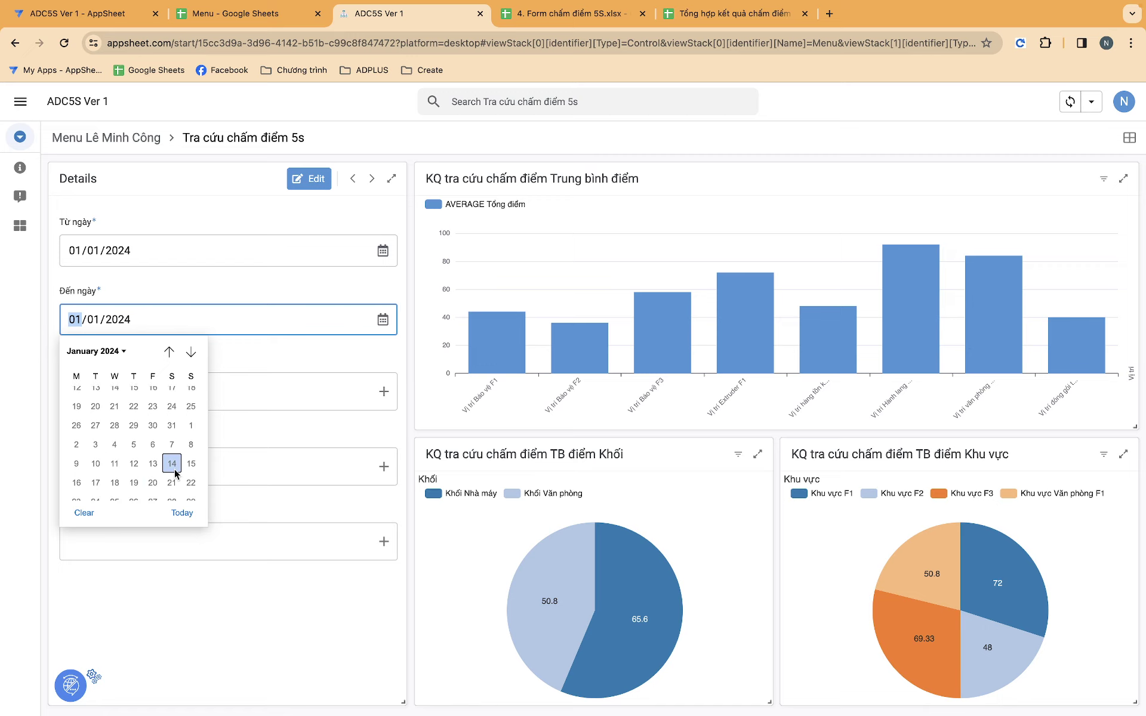
click(171, 460)
click(302, 359)
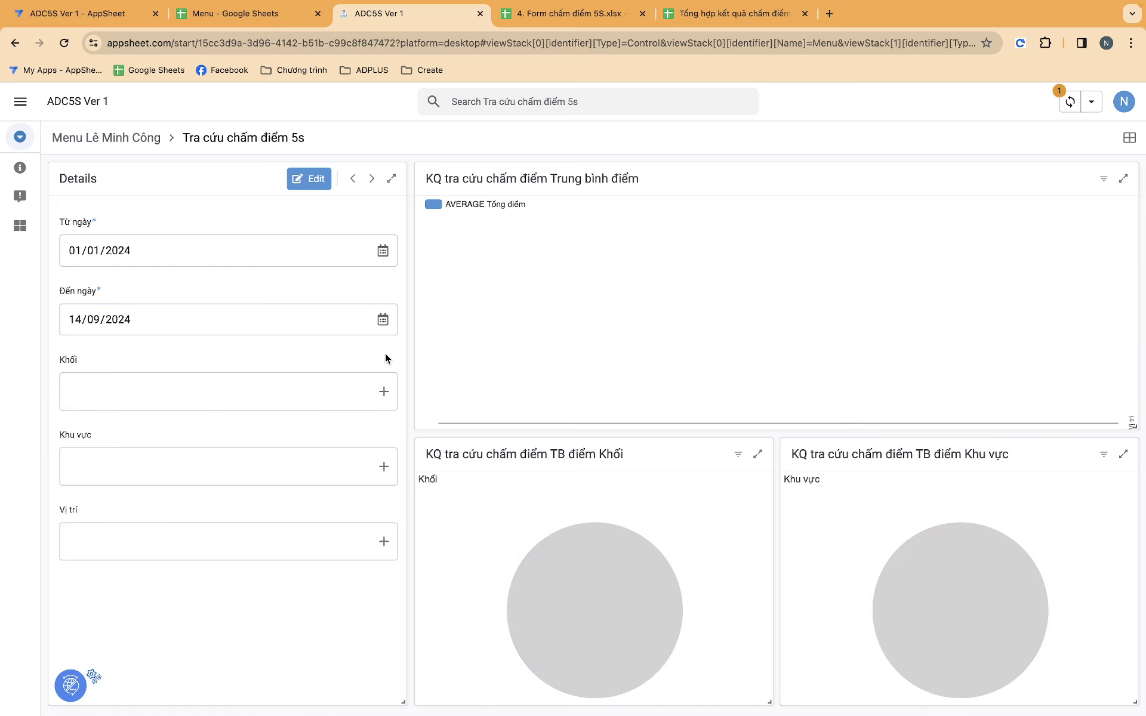
Clear the Đến ngày end date, then set it back to 14/09/2024.
click(383, 320)
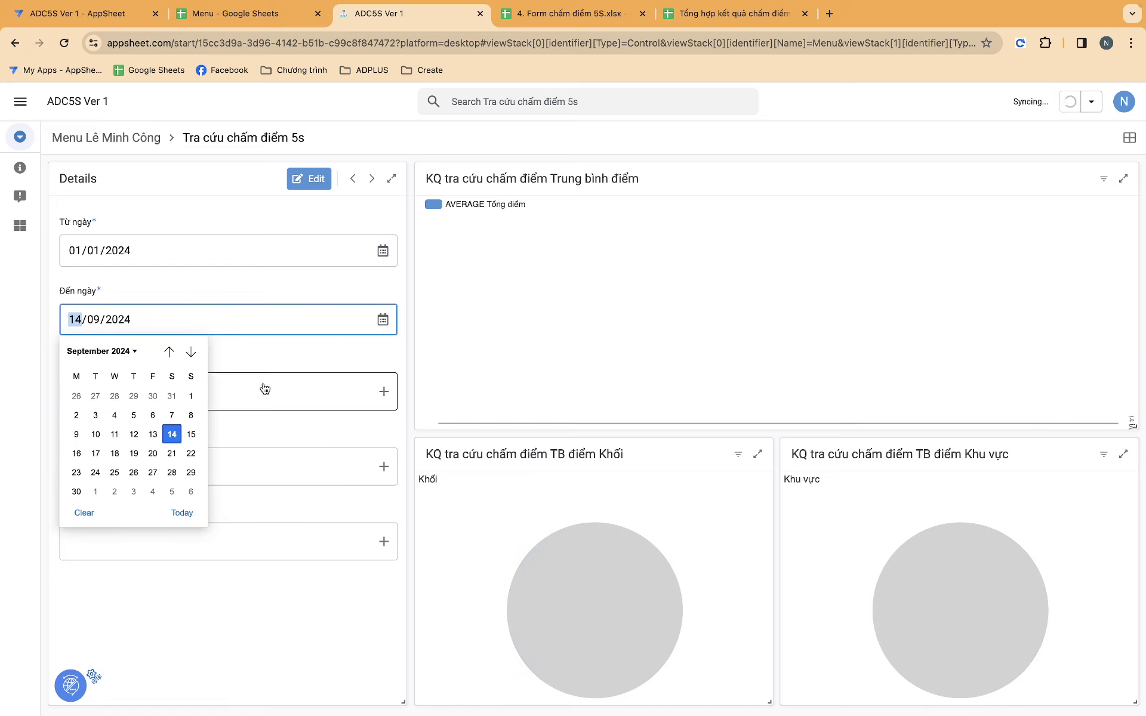
scroll(131, 413, up, 2)
scroll(130, 411, down, 2)
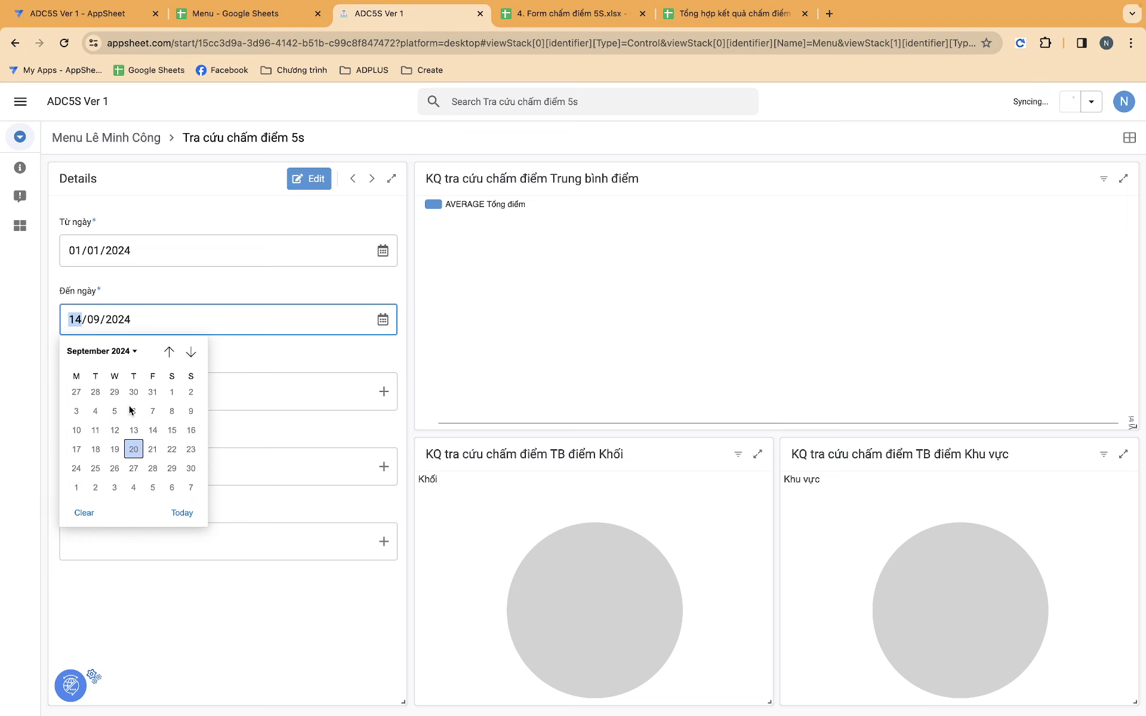
click(88, 514)
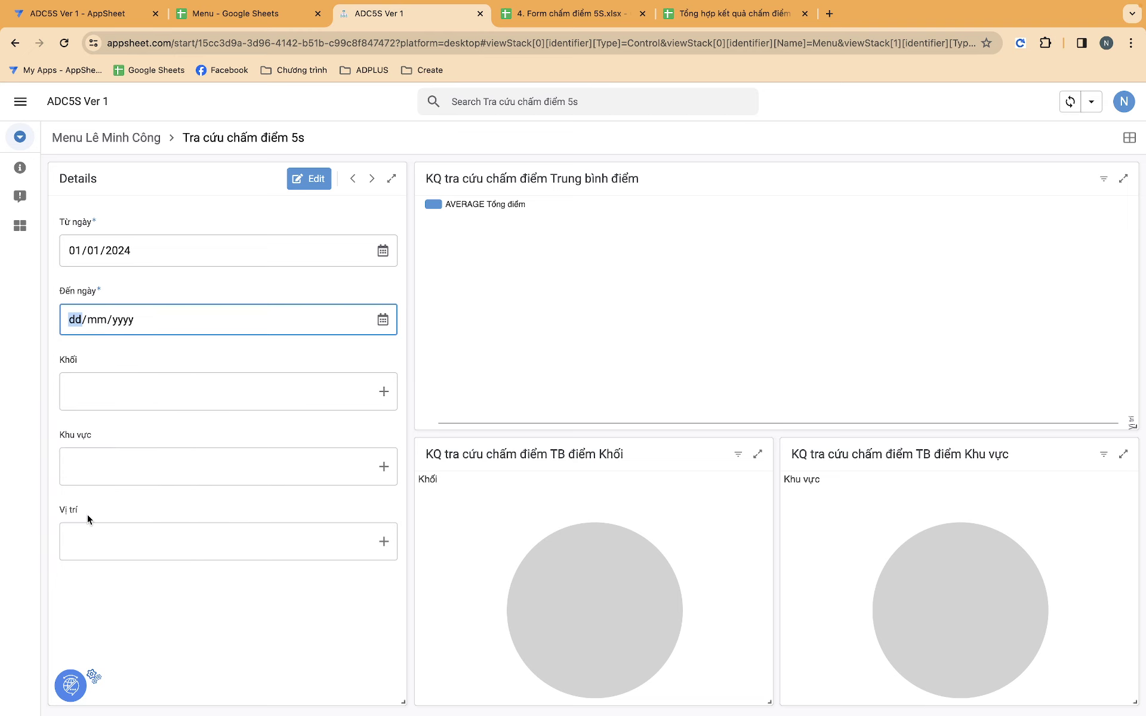
click(383, 319)
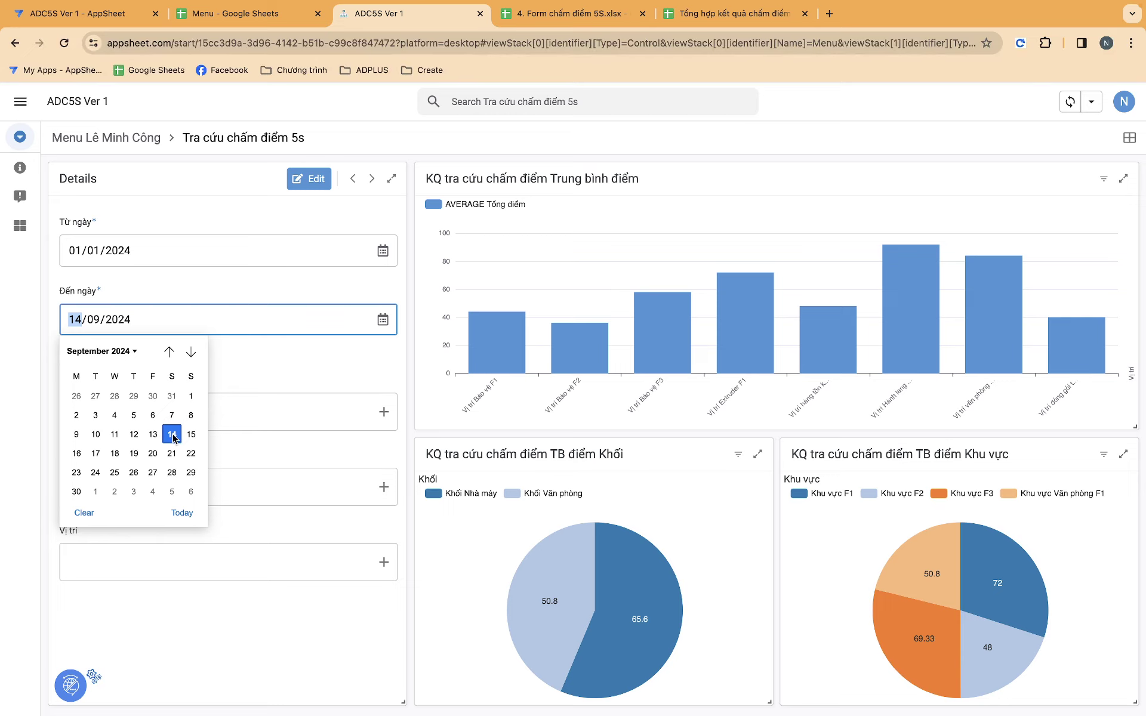
click(172, 434)
Change the end date to 01/01/2024, view the Khối choices, and return to the main menu.
click(375, 327)
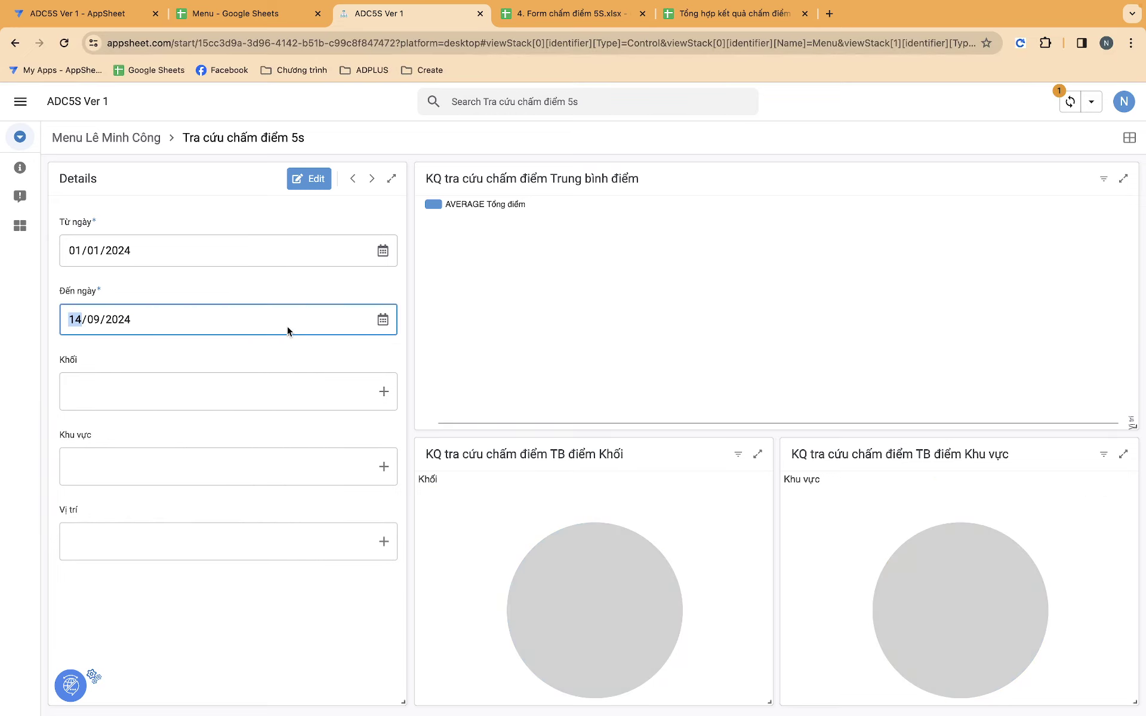
click(383, 319)
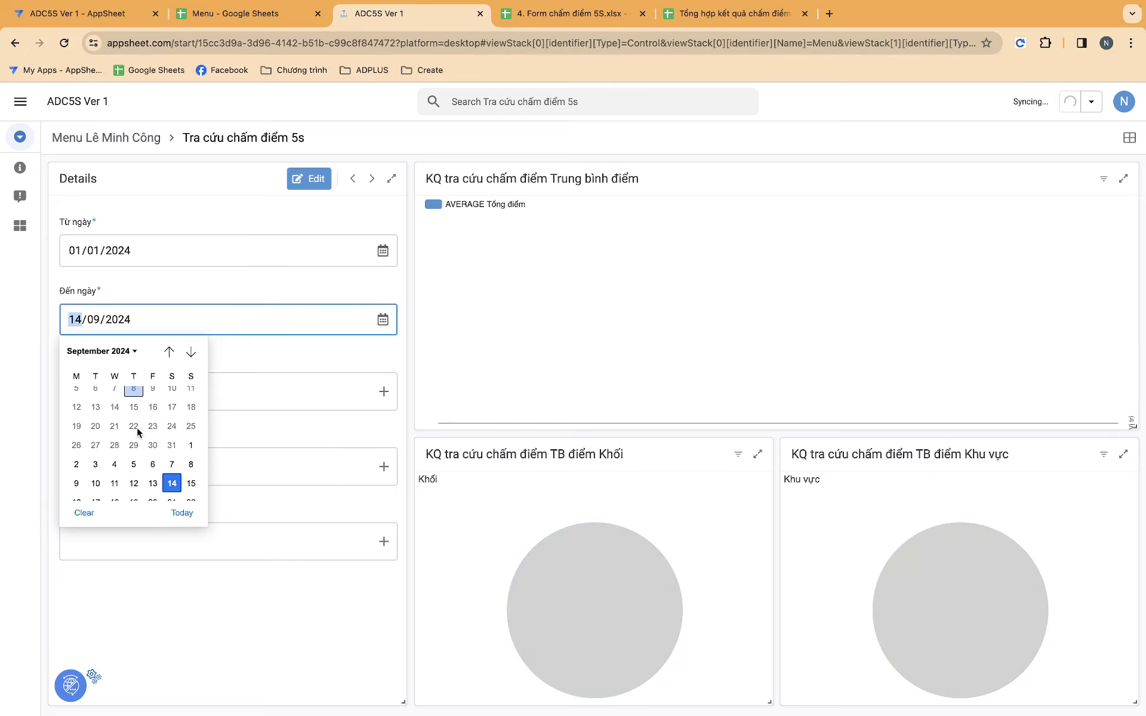
click(191, 444)
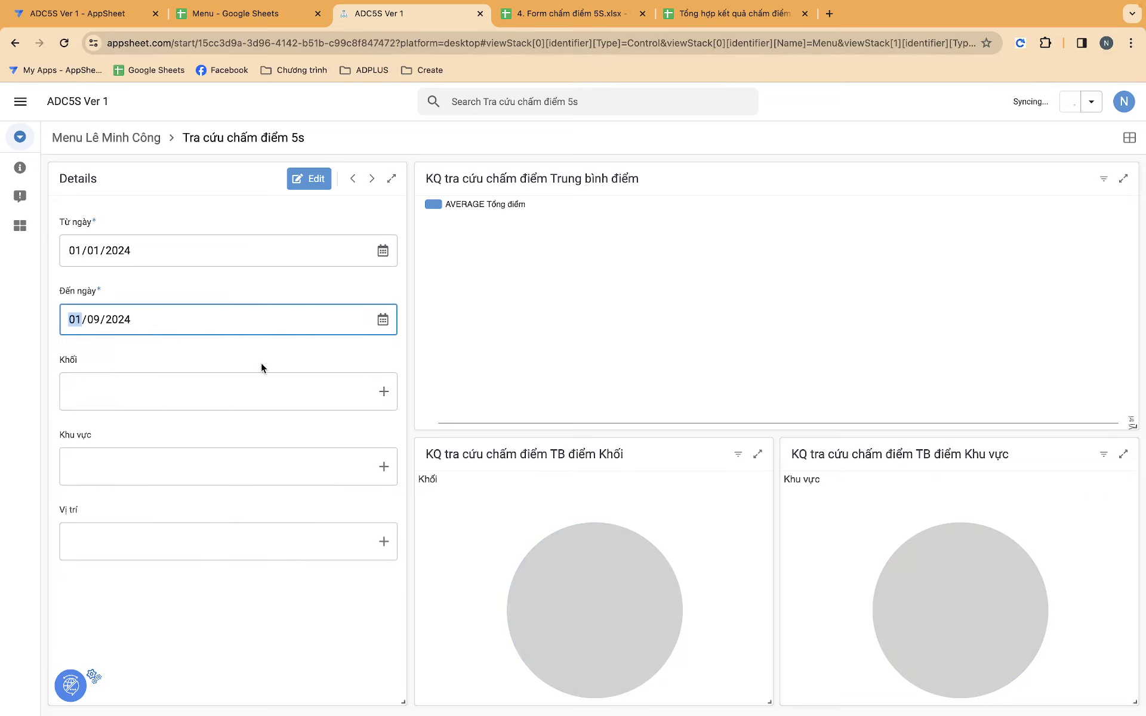
click(95, 320)
text(01)
click(199, 340)
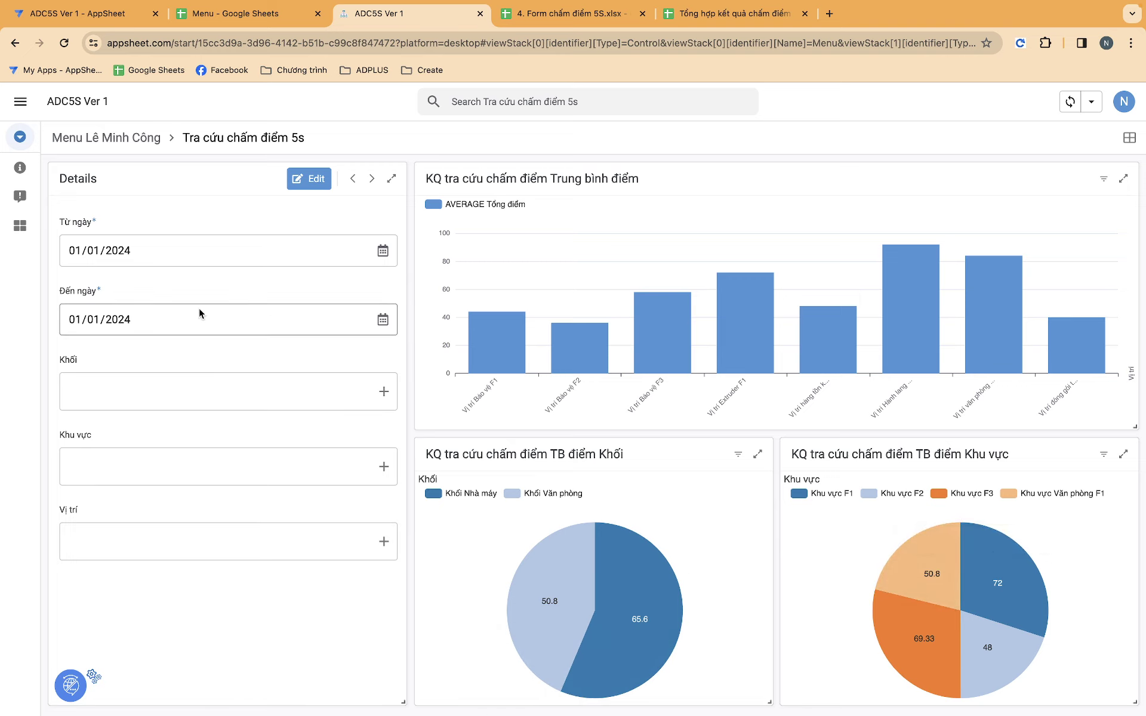
click(250, 376)
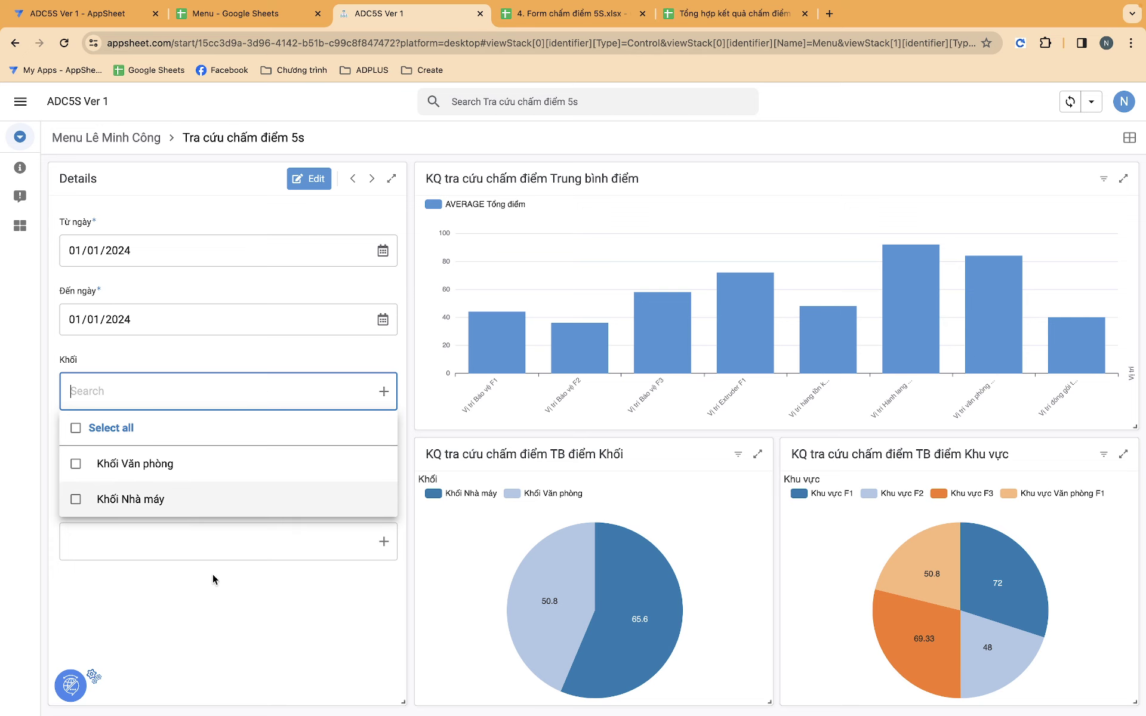
click(118, 140)
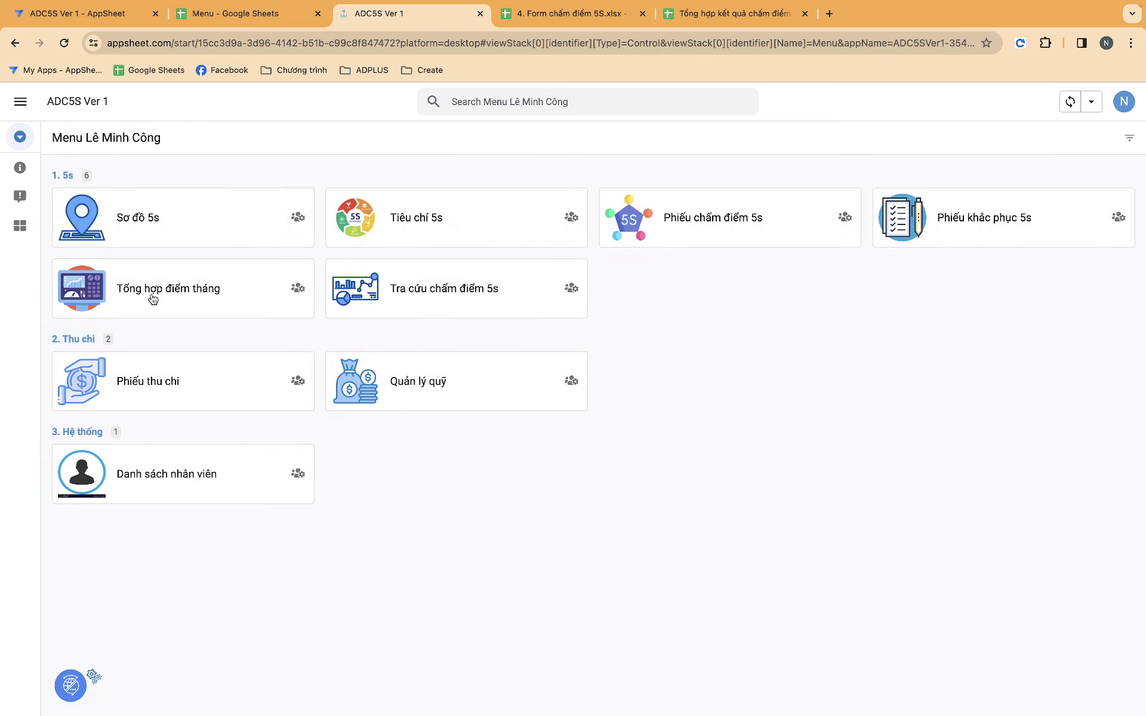